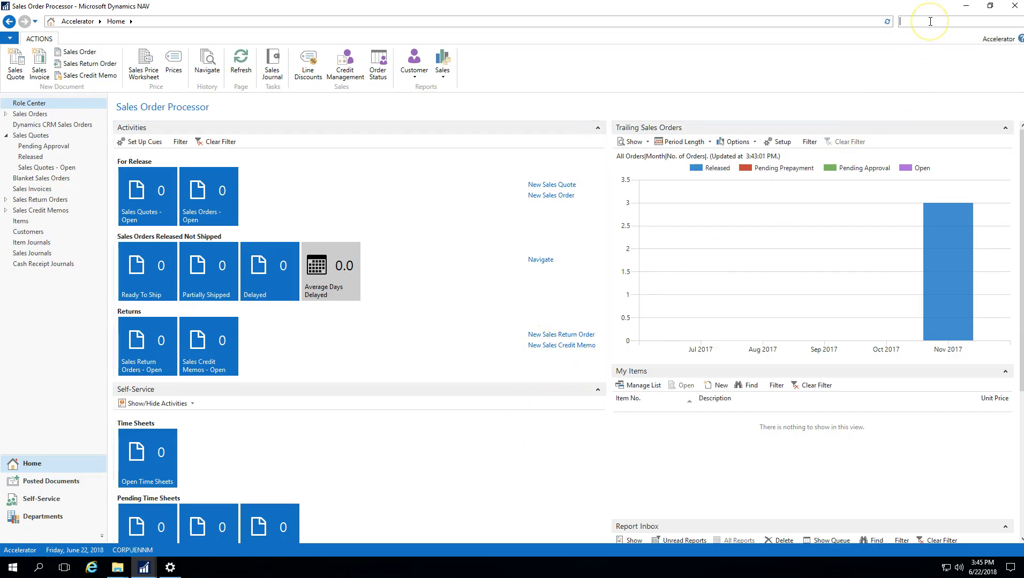
# Search for 'standard sa' and open the Standard Sales Codes page from the results
pyautogui.write('standard')
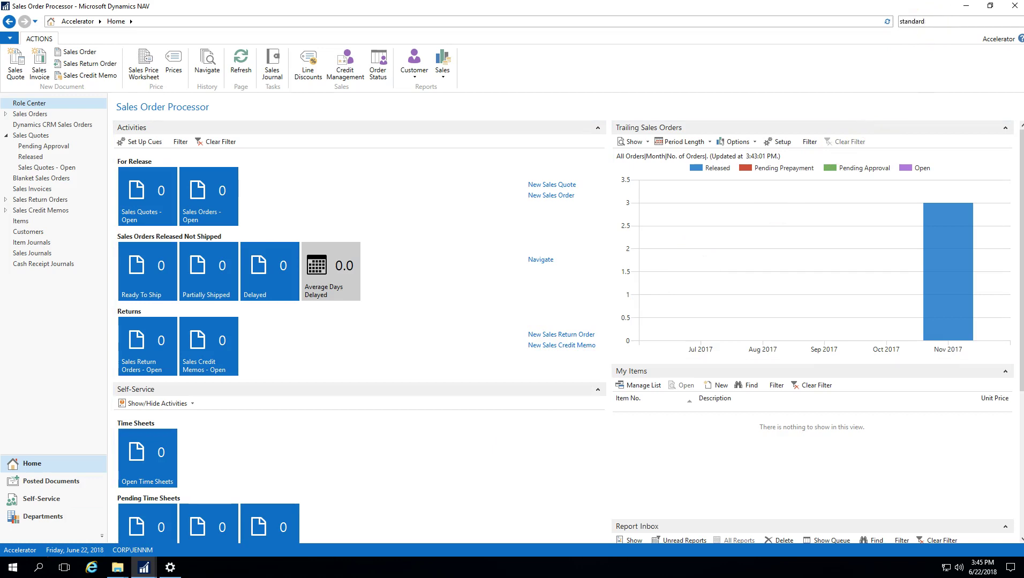
pyautogui.write(' sa')
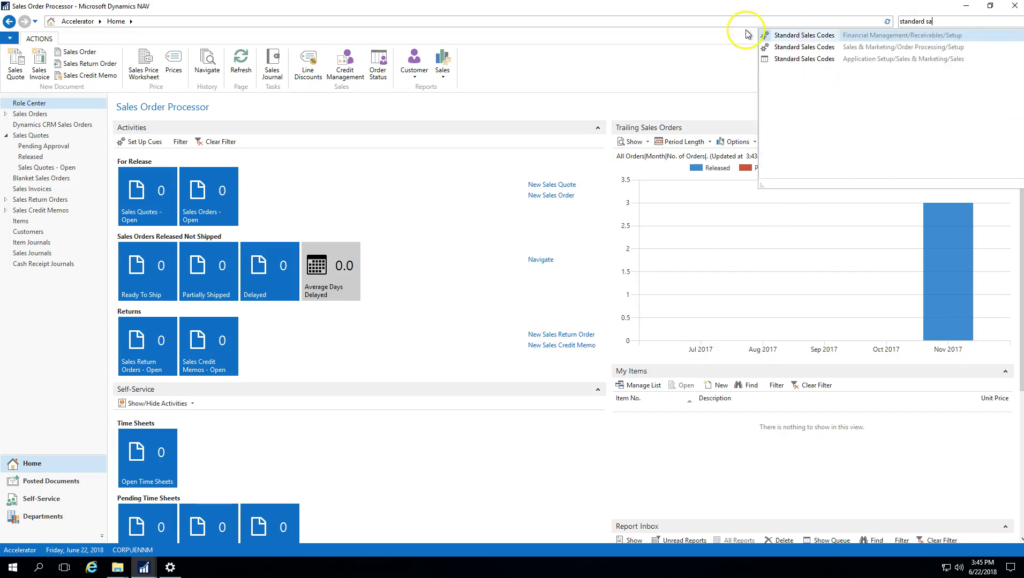
pyautogui.click(805, 36)
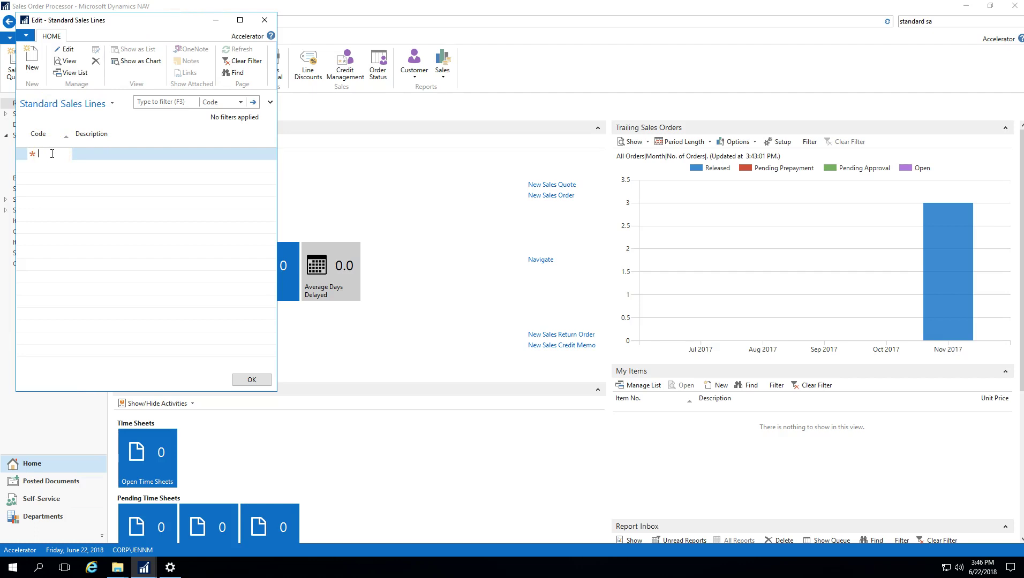
# Enter ACC as the new standard sales code, replacing the mistyped 01
pyautogui.write('ACC')
pyautogui.press('Tab')
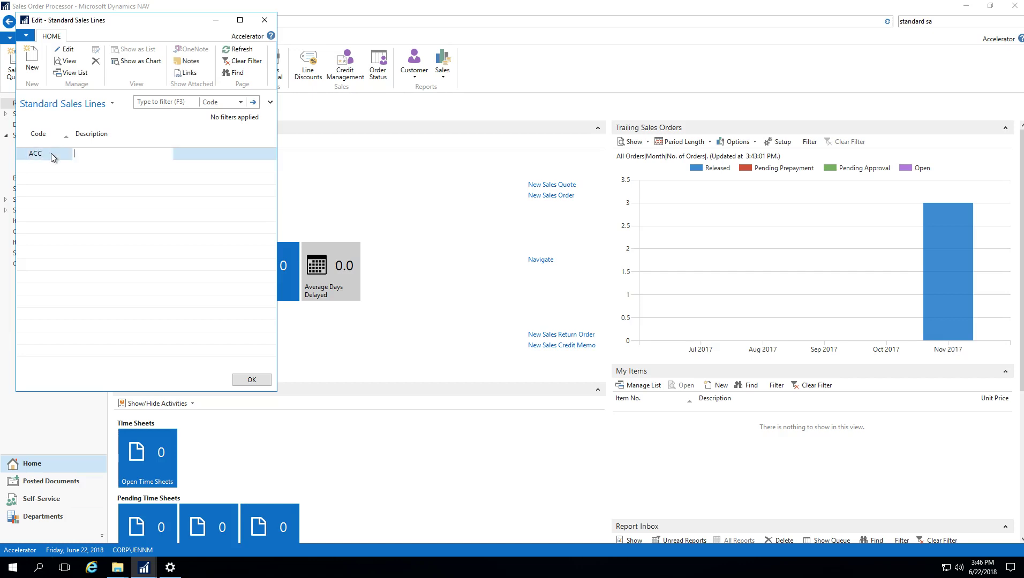
# Open the ACC card, widen it, and set its description to 'Standard Accounting'
pyautogui.click(64, 52)
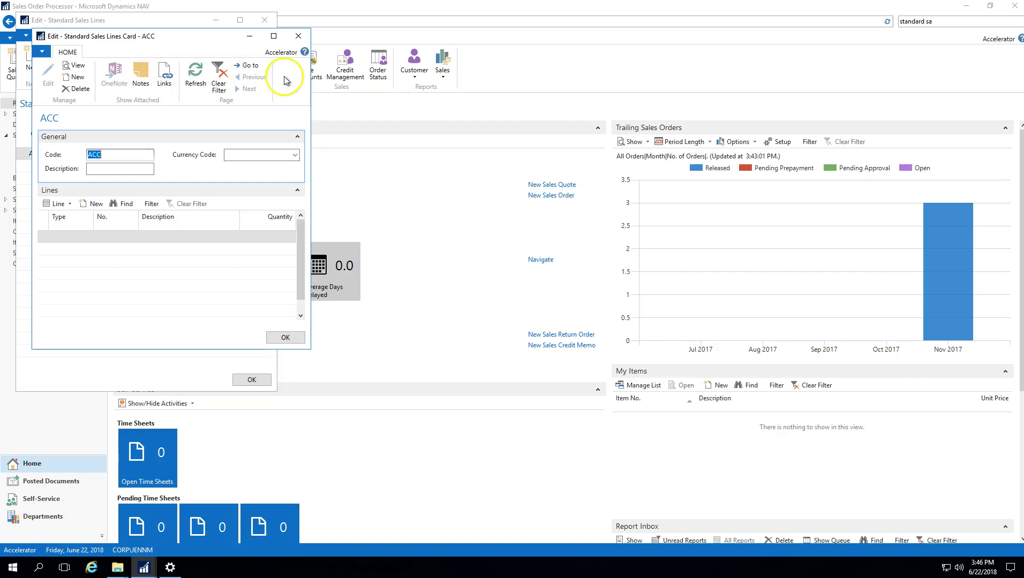
pyautogui.moveTo(310, 81); pyautogui.dragTo(557, 79)
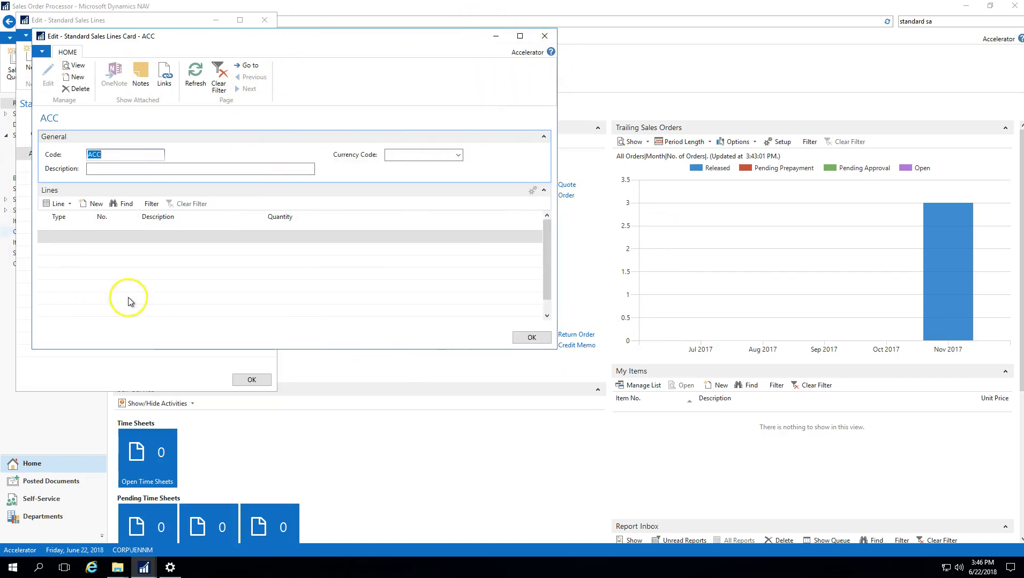
pyautogui.click(160, 172)
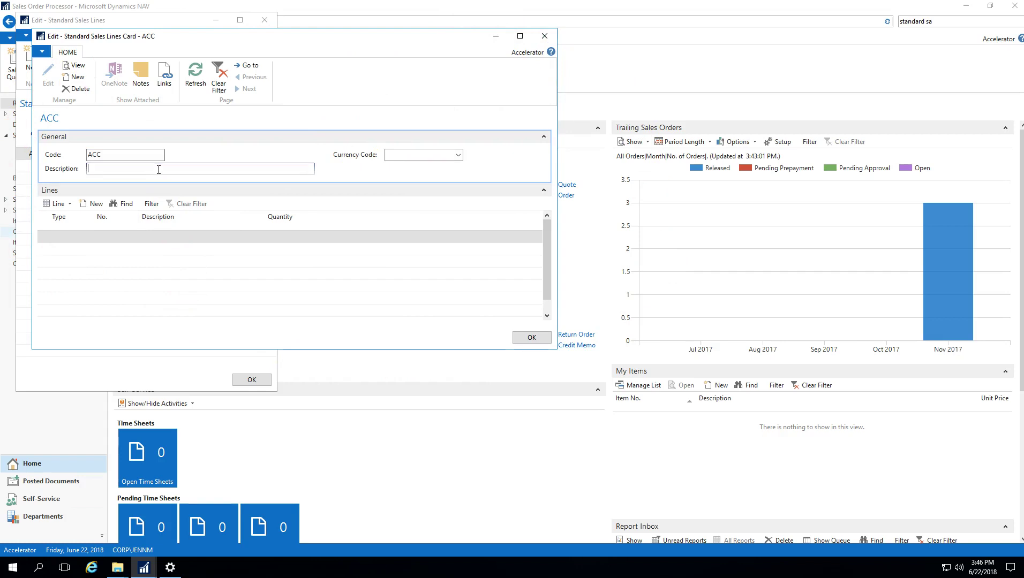
pyautogui.write('StandardA')
pyautogui.press('BackSpace')
pyautogui.write('Accoutning')
pyautogui.press('BackSpace')
pyautogui.press('BackSpace')
pyautogui.press('BackSpace')
pyautogui.press('BackSpace')
pyautogui.press('BackSpace')
pyautogui.write('nting')
pyautogui.press('Tab')
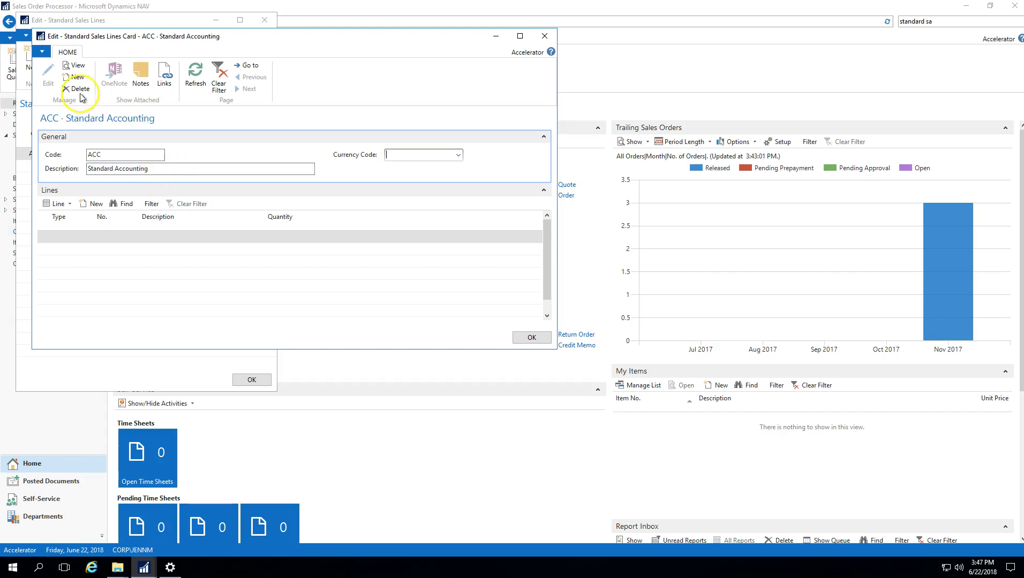
pyautogui.click(130, 155)
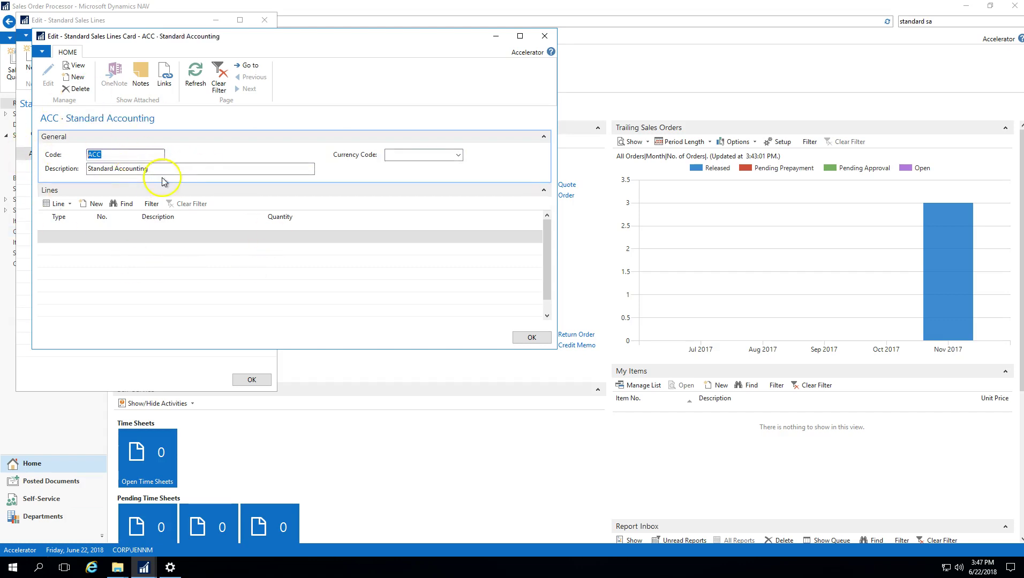
# Start the first ACC line, browse the line types, and set the type to Item
pyautogui.click(48, 236)
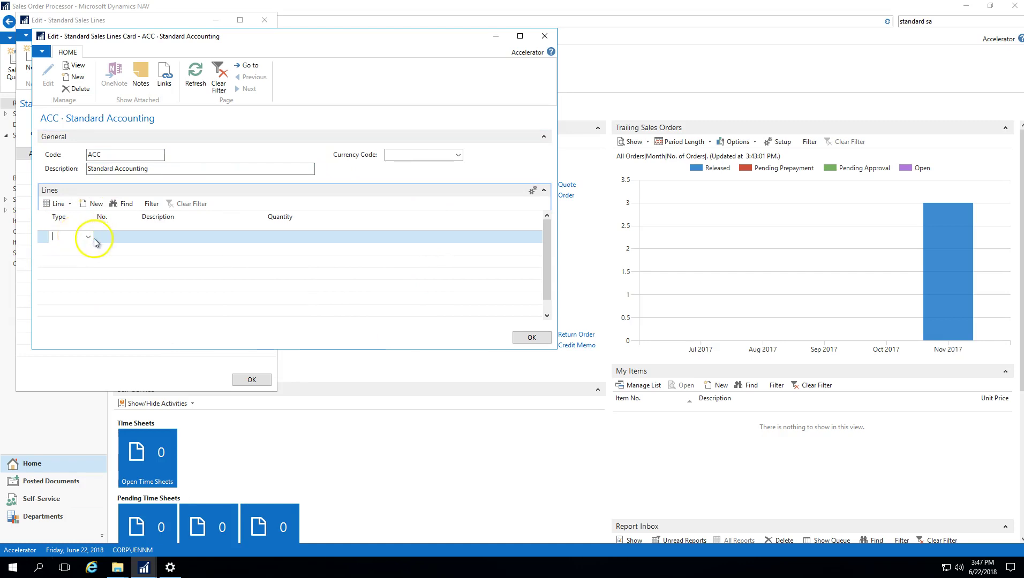
pyautogui.click(89, 238)
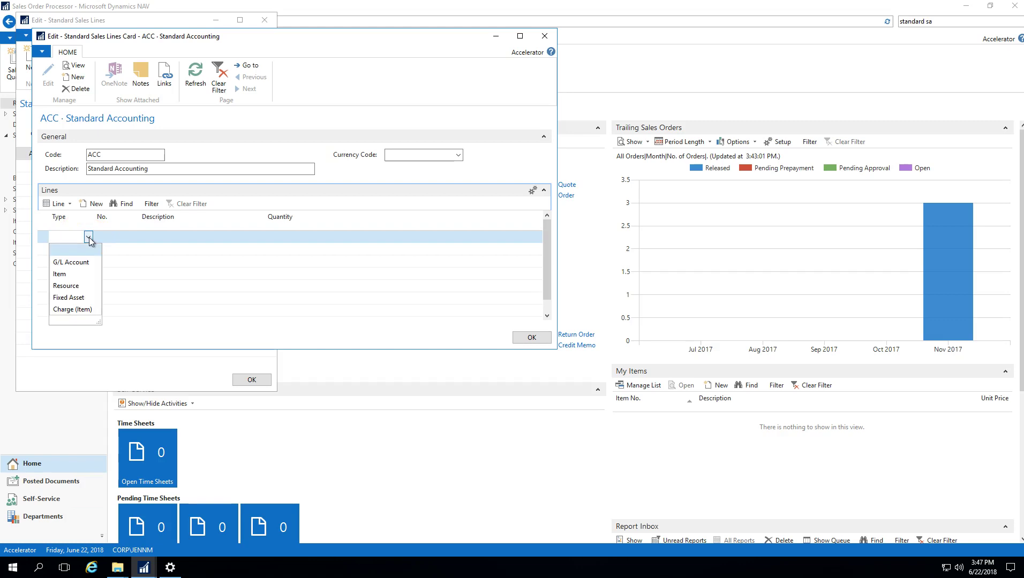
pyautogui.click(78, 275)
pyautogui.click(78, 288)
pyautogui.click(78, 278)
pyautogui.press('Tab')
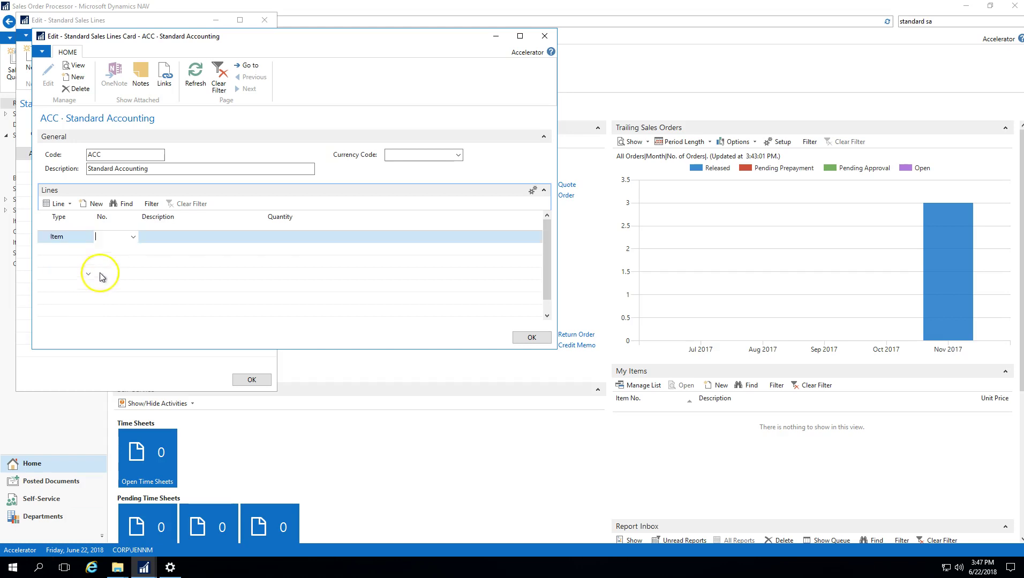
pyautogui.click(134, 236)
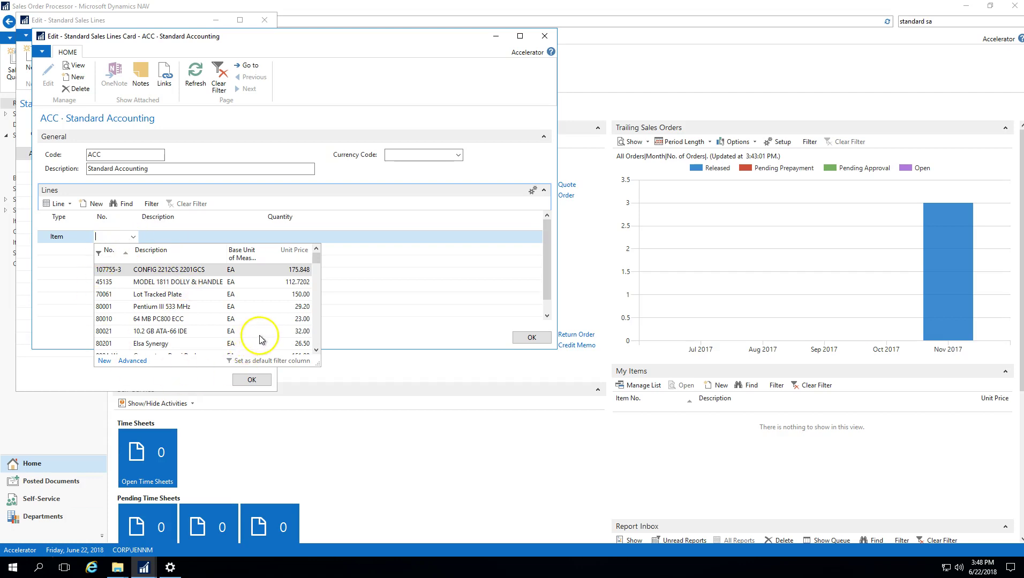
# Preview the G/L Account and Resource lookups, then set the line type back to Item
pyautogui.click(63, 236)
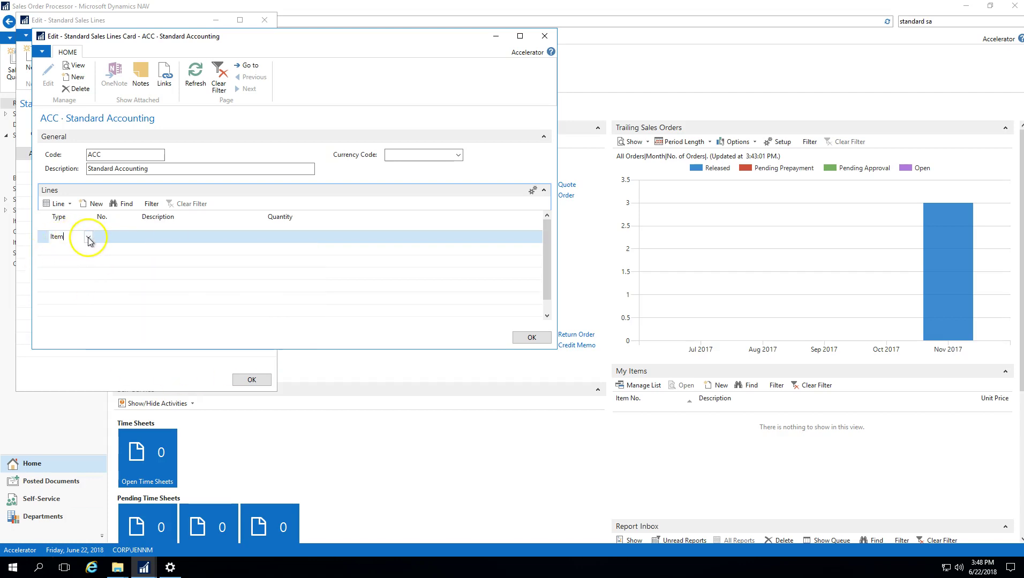
pyautogui.click(88, 236)
pyautogui.click(71, 262)
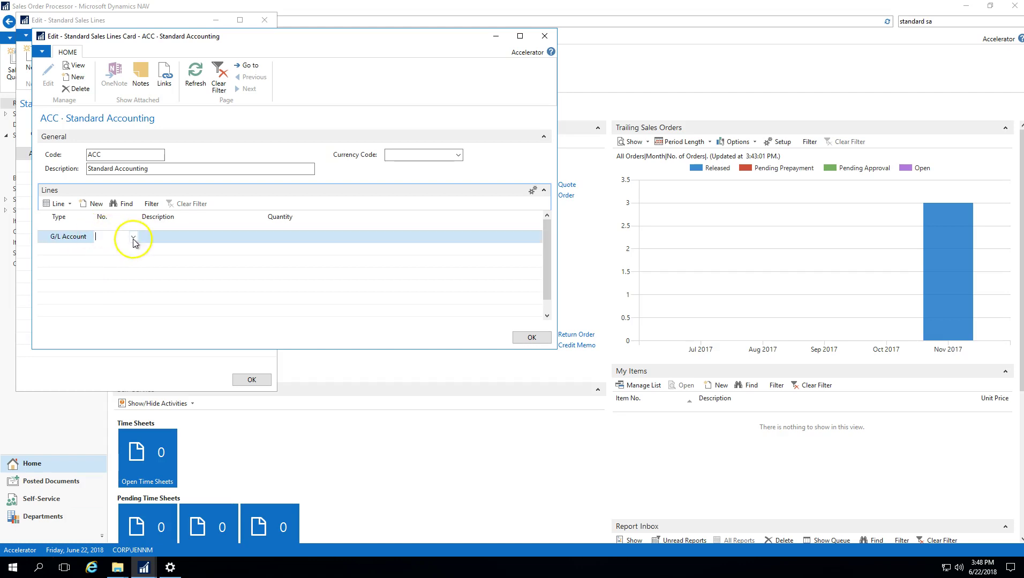
pyautogui.click(132, 238)
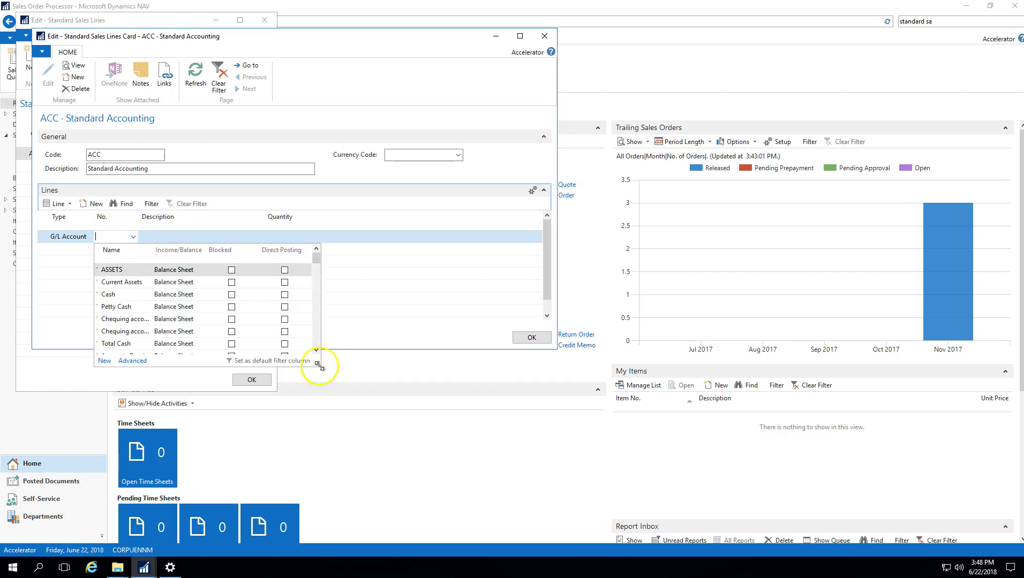
pyautogui.moveTo(319, 364); pyautogui.dragTo(706, 458)
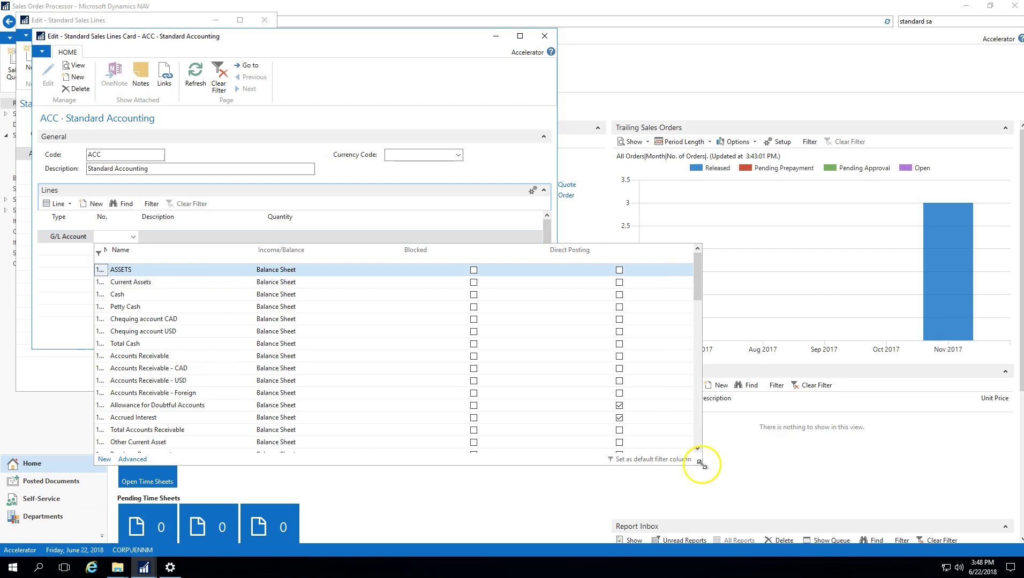
pyautogui.click(86, 236)
pyautogui.click(88, 237)
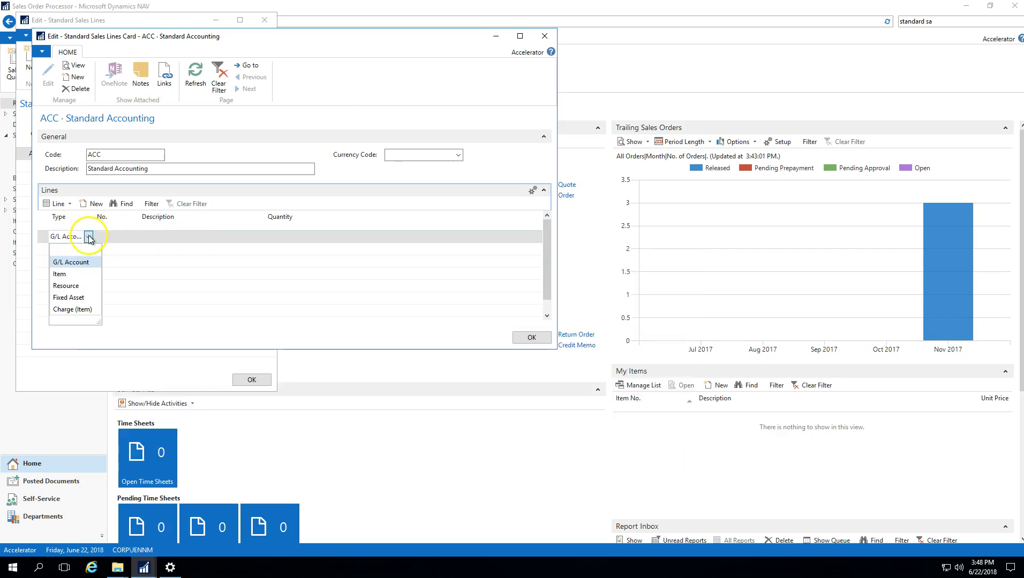
pyautogui.click(65, 286)
pyautogui.click(107, 238)
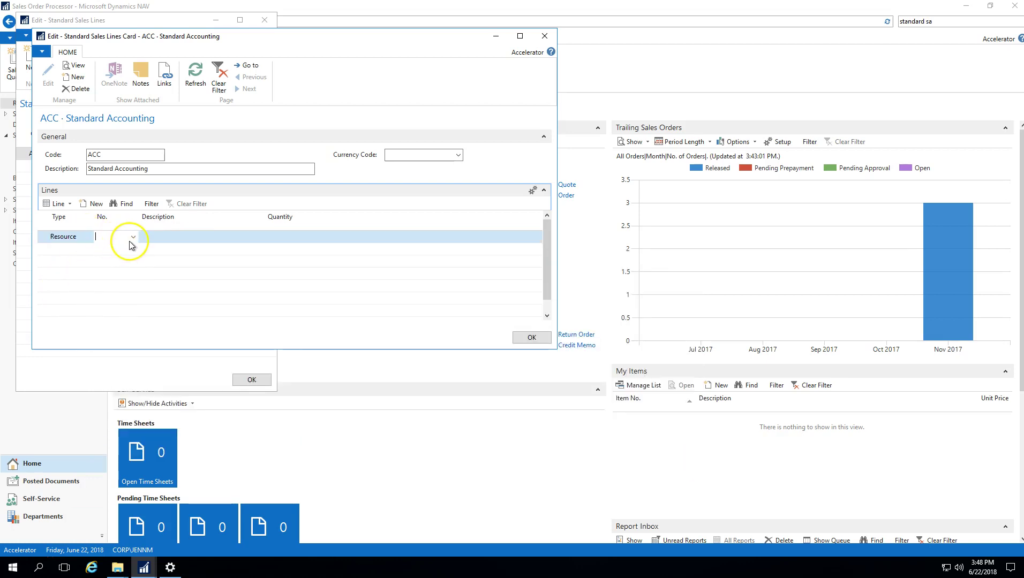
pyautogui.click(133, 237)
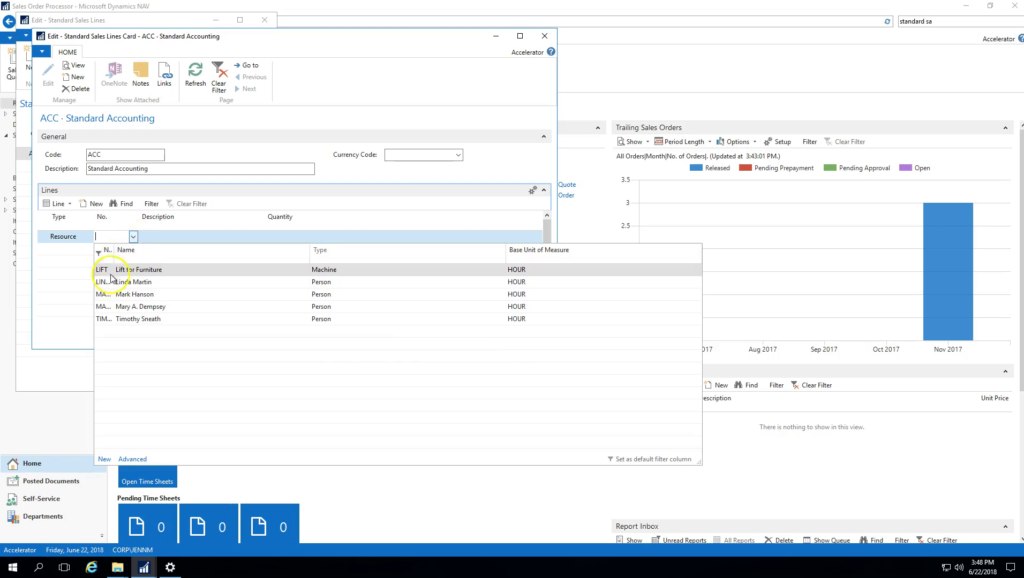
pyautogui.click(85, 240)
pyautogui.click(86, 240)
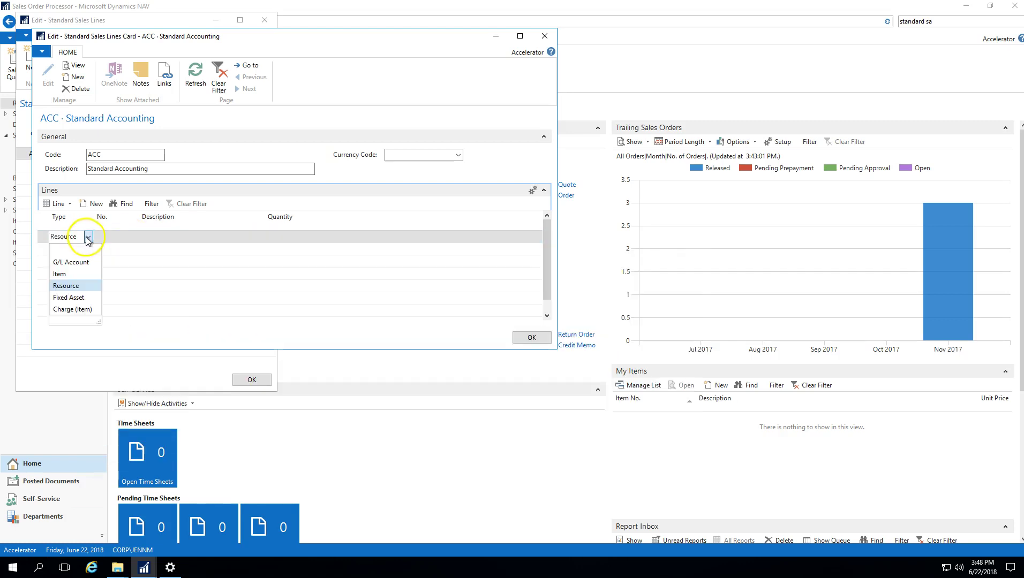
pyautogui.click(67, 278)
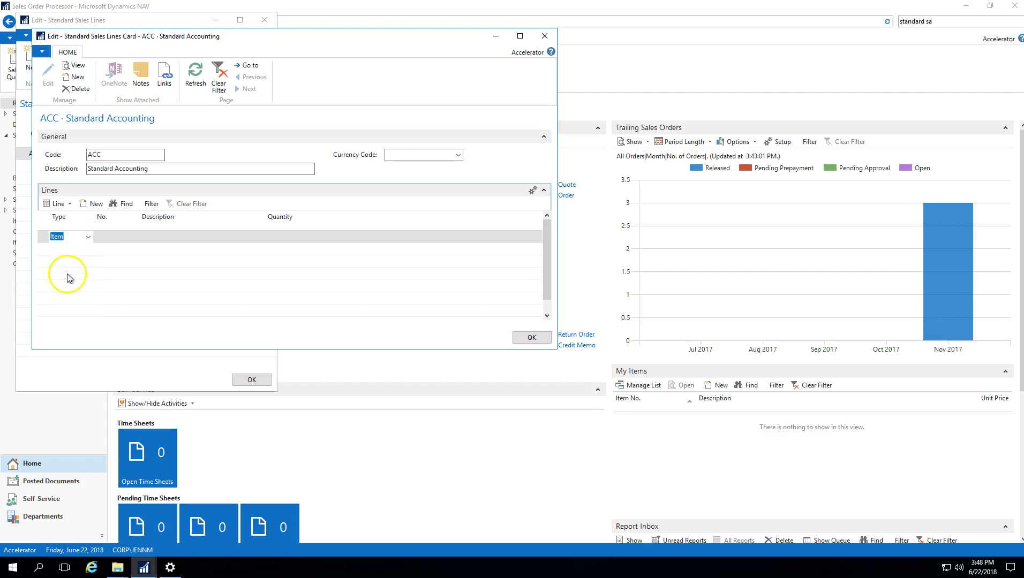
pyautogui.click(122, 235)
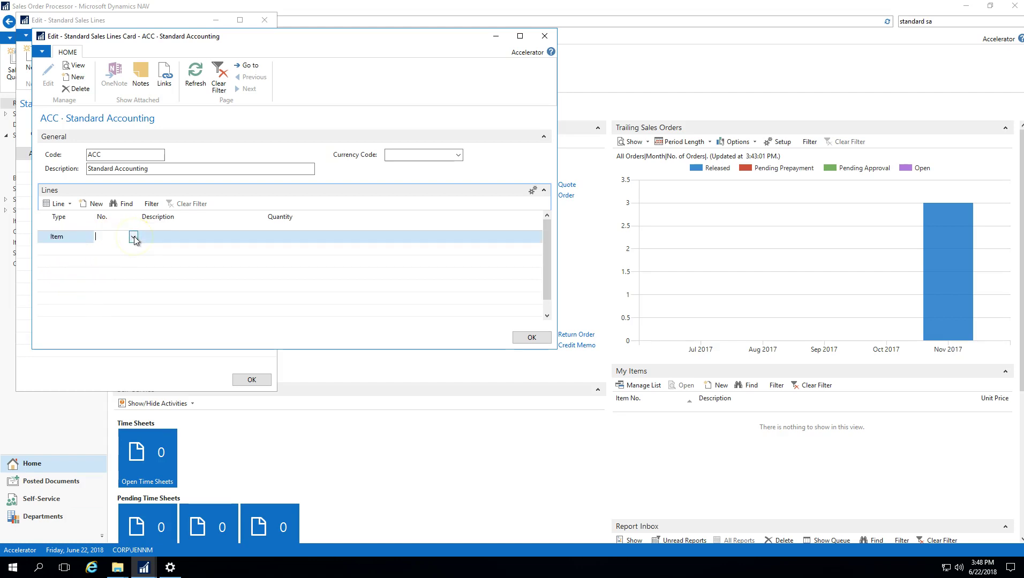
# Add item 80201 Elsa Synergy with quantity 36 as the first line
pyautogui.click(133, 237)
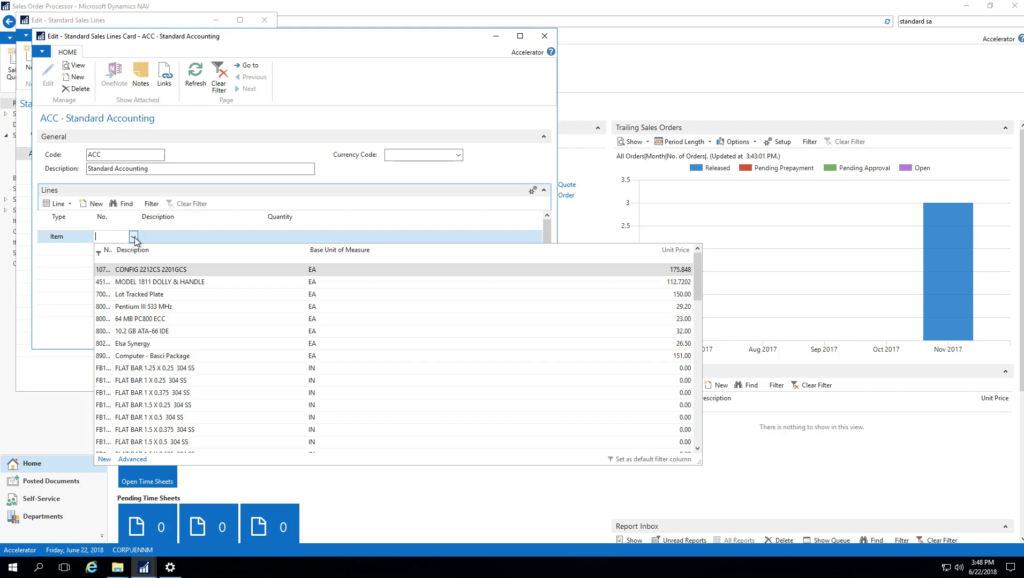
pyautogui.click(144, 344)
pyautogui.press('Tab')
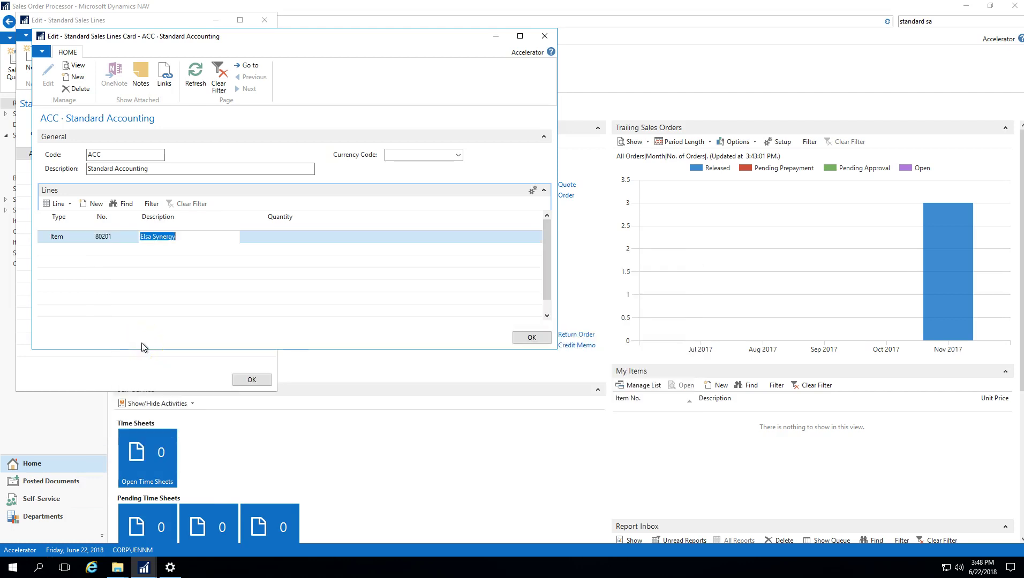
pyautogui.press('Tab')
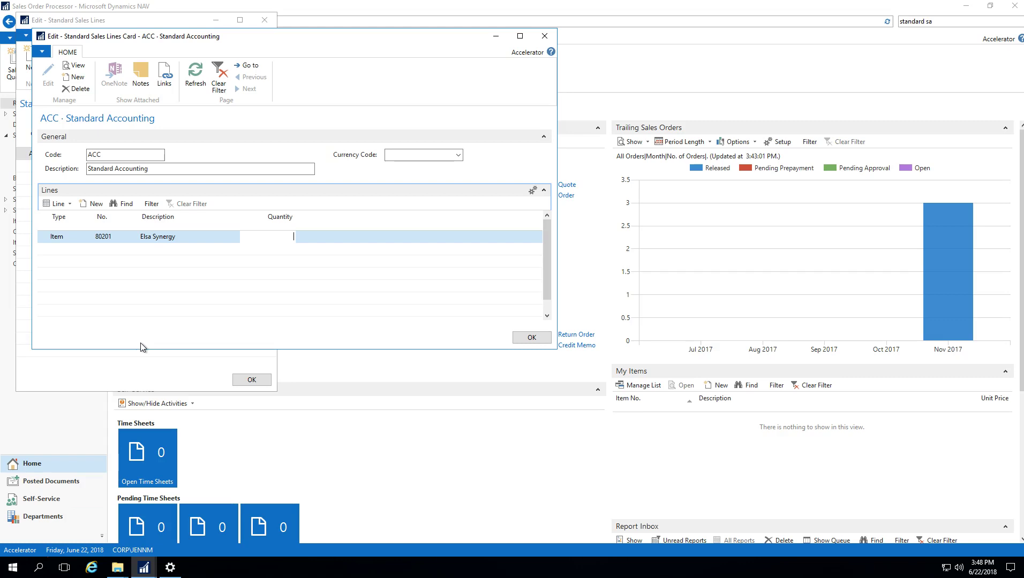
pyautogui.write('36')
pyautogui.press('Return')
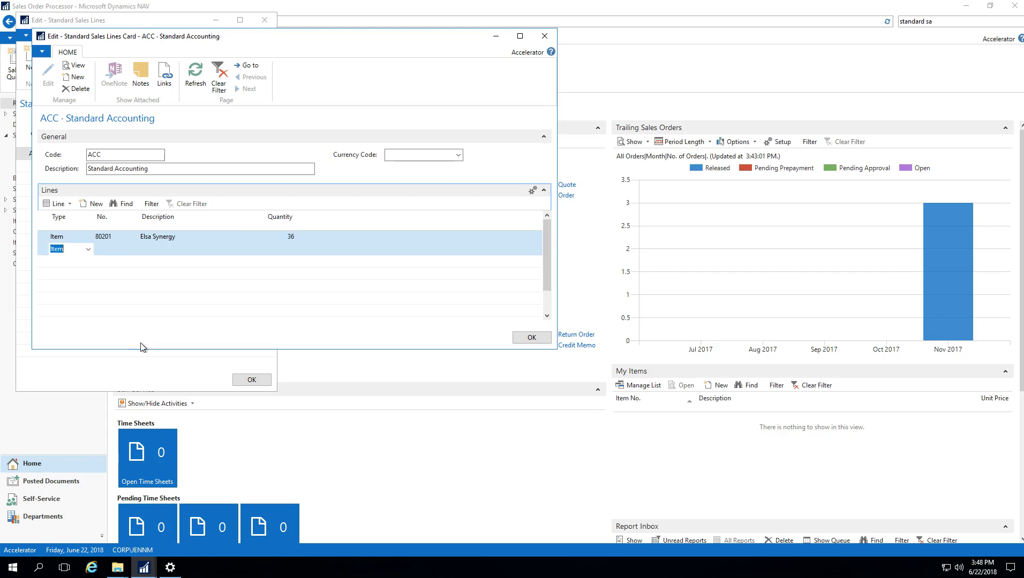
# Add item 45135 MODEL 1811 DOLLY & HANDLE with quantity 2 as the second line
pyautogui.click(102, 249)
pyautogui.click(133, 249)
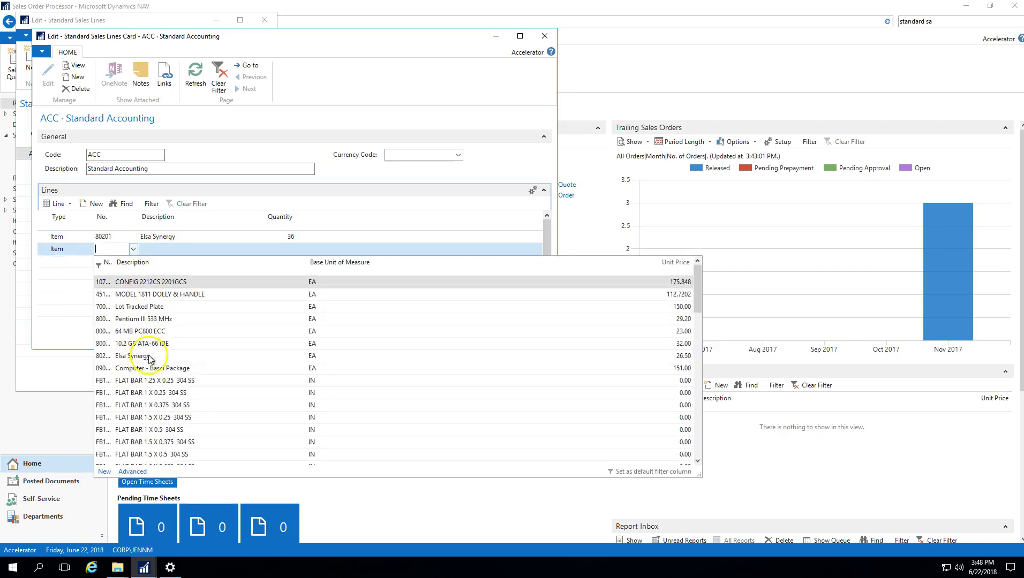
pyautogui.scroll(-5, 190, 371)
pyautogui.scroll(-15, 192, 368)
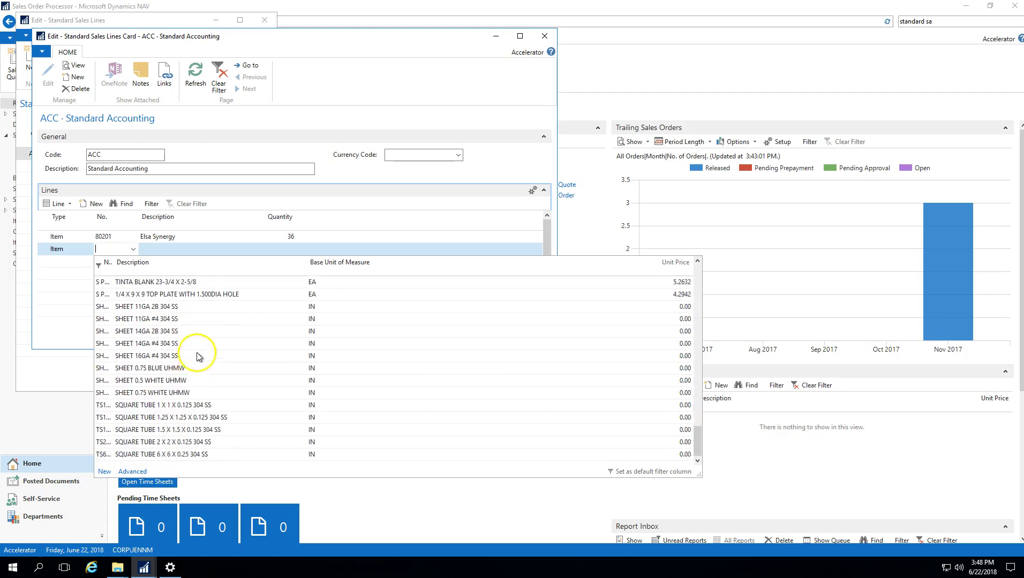
pyautogui.scroll(5, 201, 348)
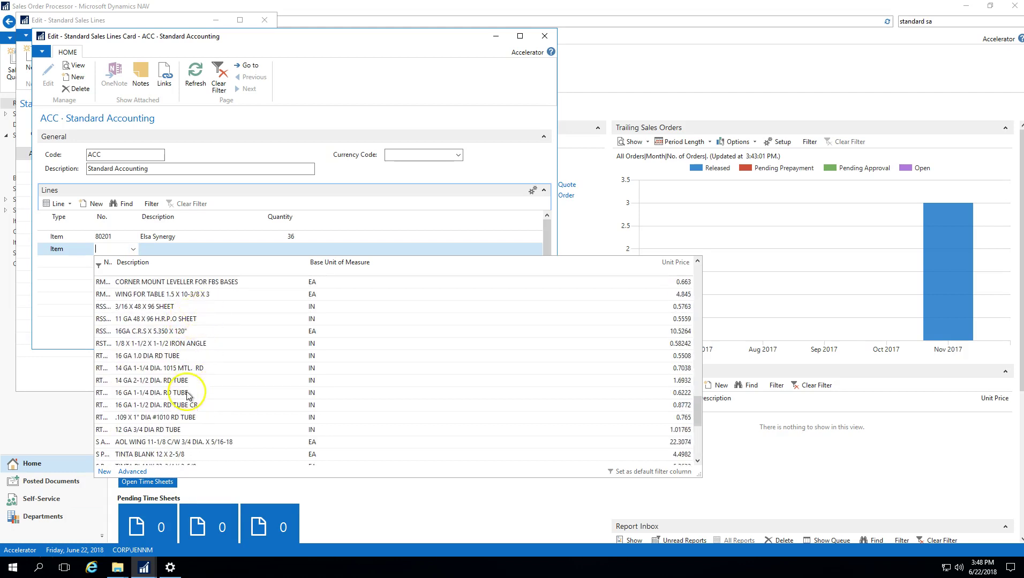
pyautogui.scroll(15, 196, 335)
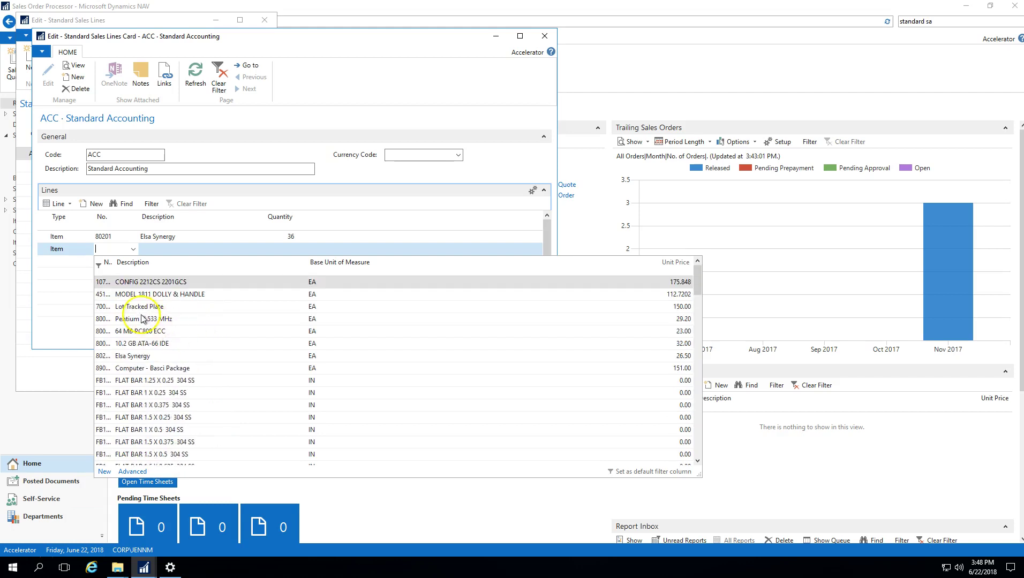
pyautogui.click(177, 294)
pyautogui.press('Tab')
pyautogui.press('Tab')
pyautogui.write('2')
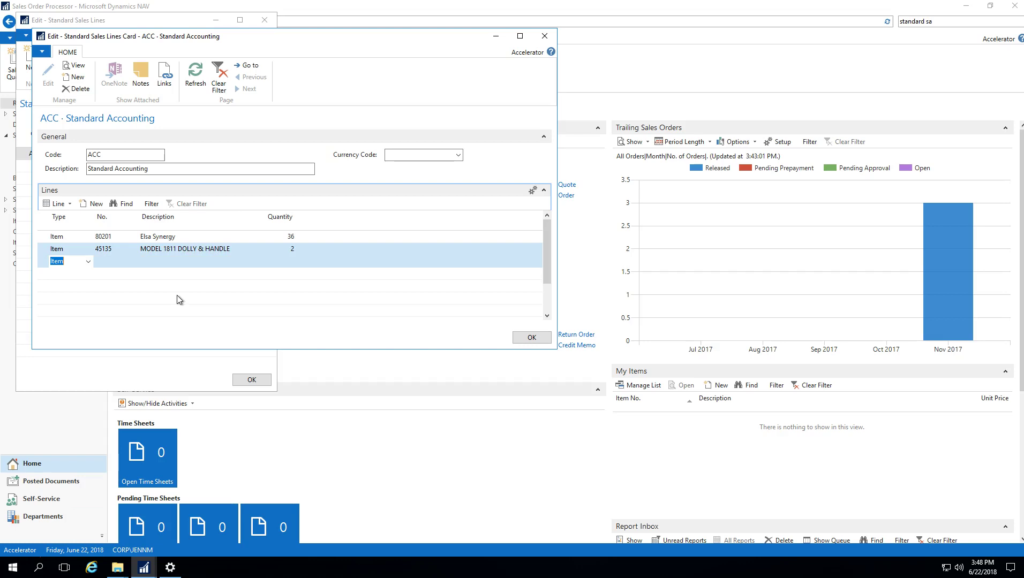
# Add G/L account 40250 as the third line, described 'Sales Charges', with quantity 1
pyautogui.click(87, 262)
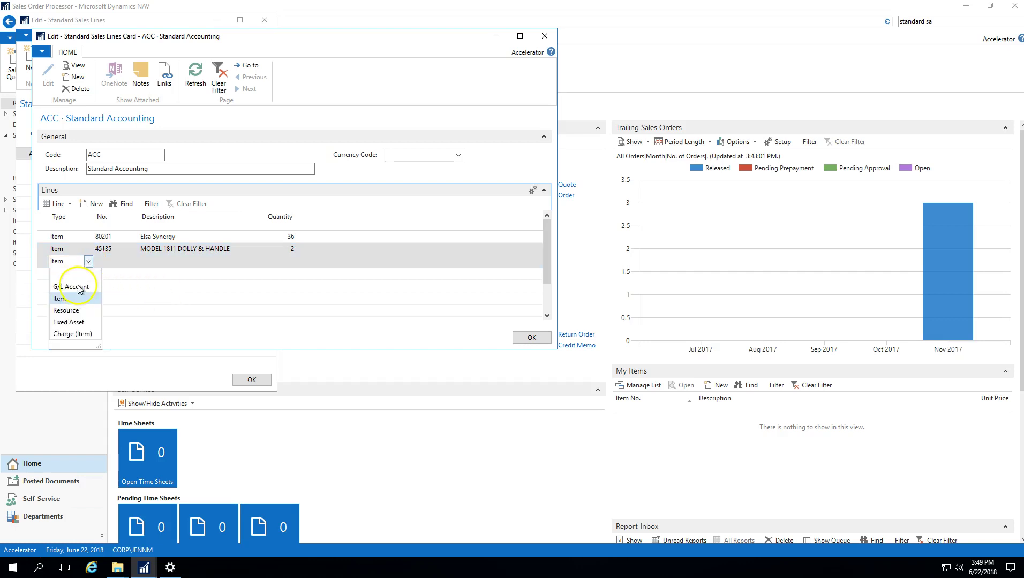
pyautogui.click(78, 288)
pyautogui.click(134, 262)
pyautogui.write('sales')
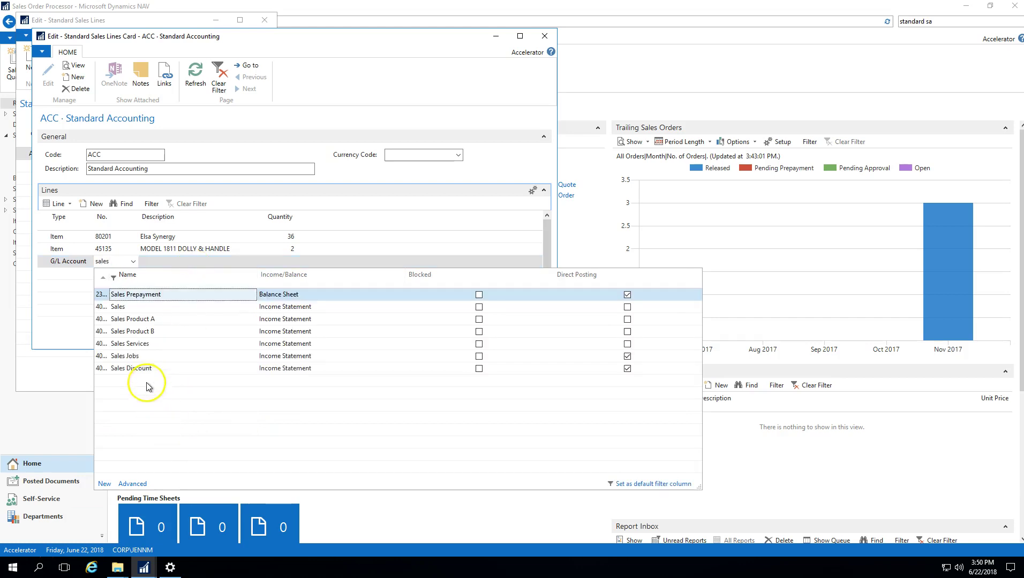
pyautogui.click(155, 357)
pyautogui.press('Return')
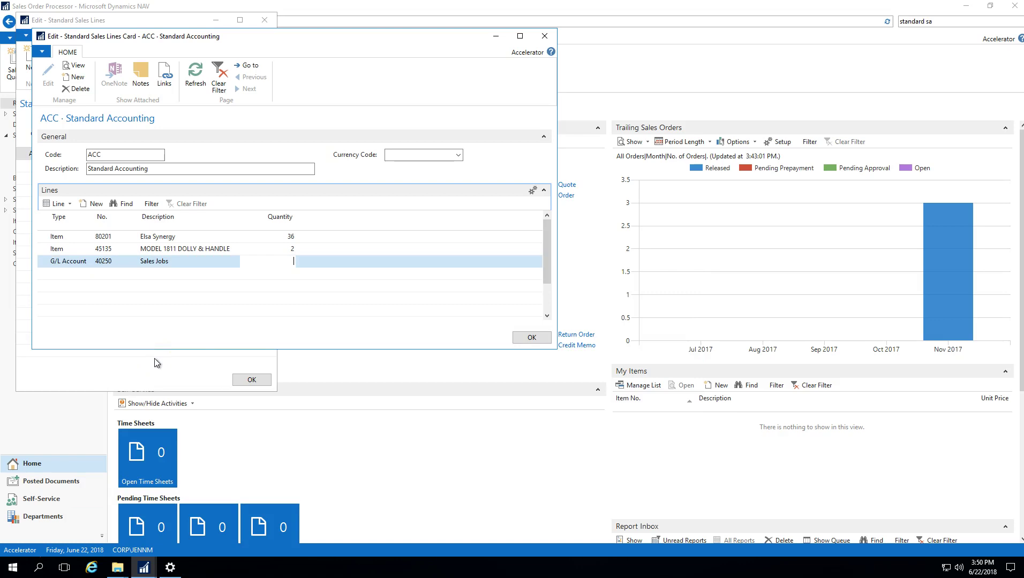
pyautogui.hotkey('shift', 'Tab')
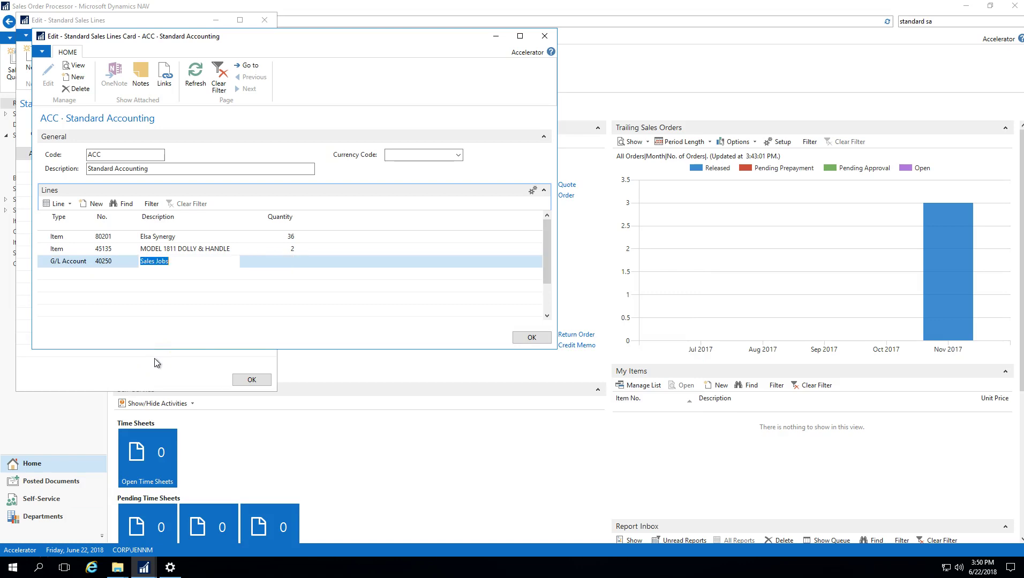
pyautogui.write('Sales Charges')
pyautogui.press('Return')
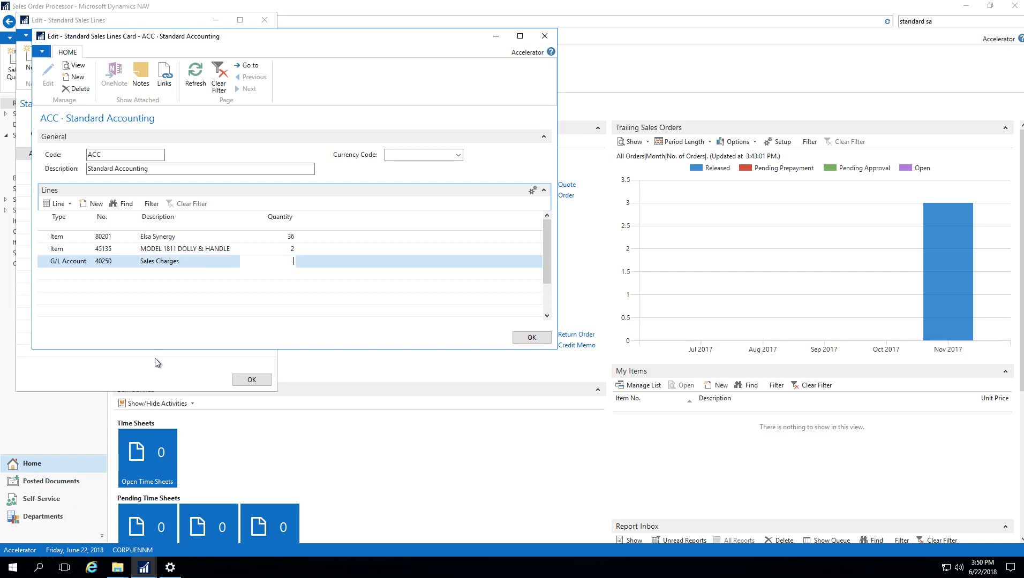
pyautogui.write('1')
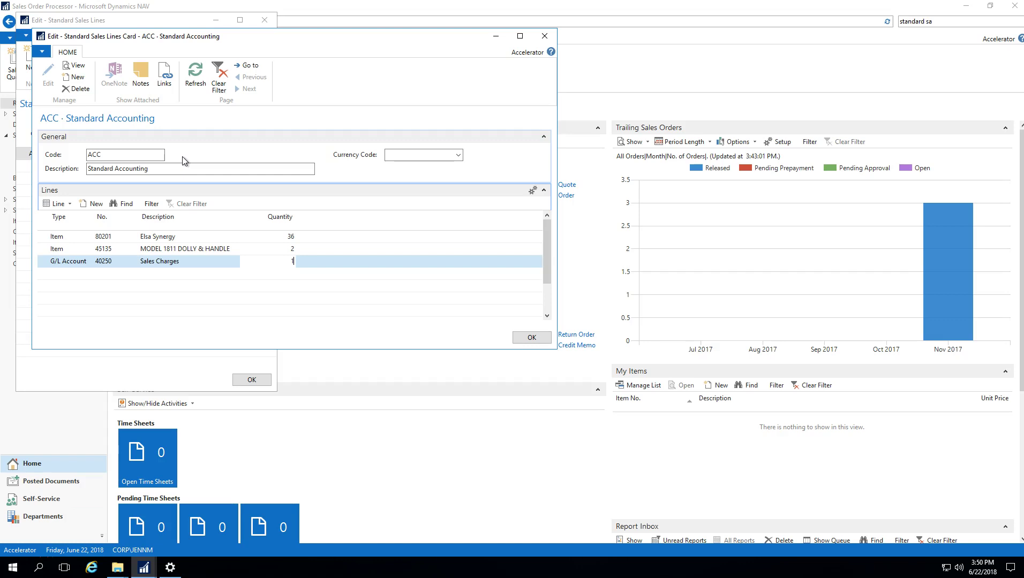
# Close the ACC card and the Standard Sales Lines list, then search for 'customer'
pyautogui.click(529, 338)
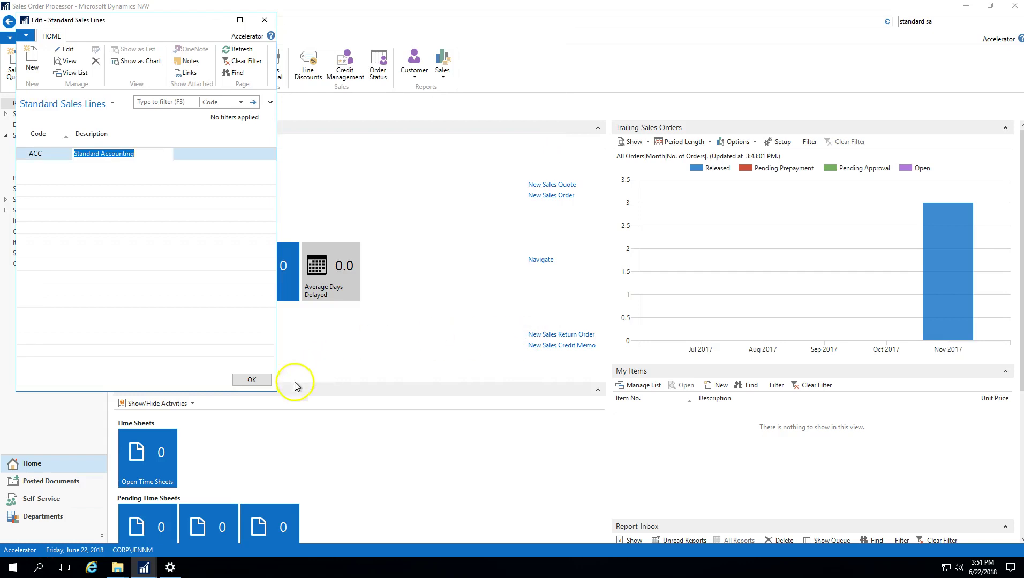
pyautogui.click(263, 381)
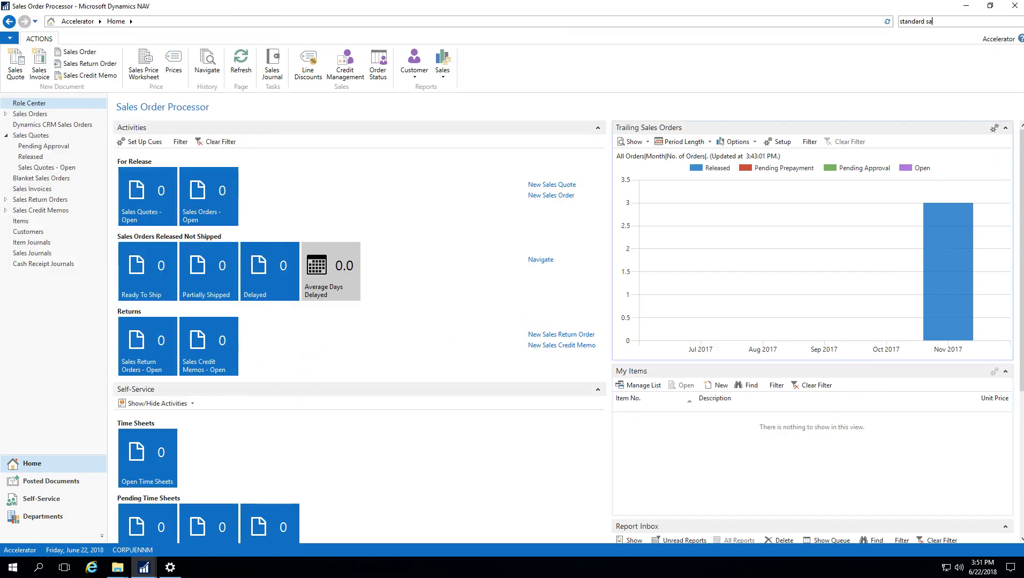
pyautogui.moveTo(975, 24); pyautogui.dragTo(722, 26)
pyautogui.write('customer')
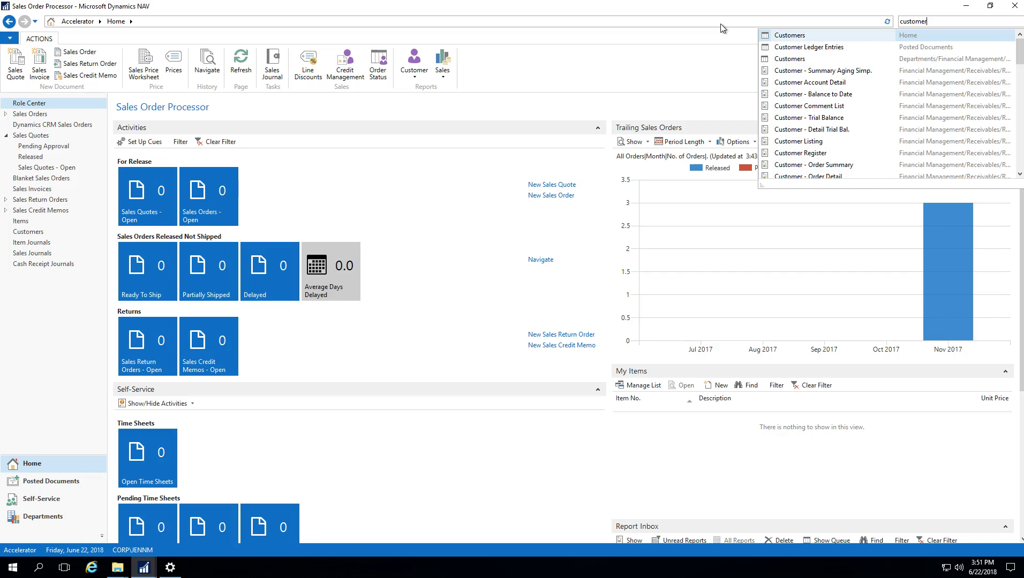
# Open the Customers page, switch to NAVIGATE, and select Atlas Precision
pyautogui.click(789, 37)
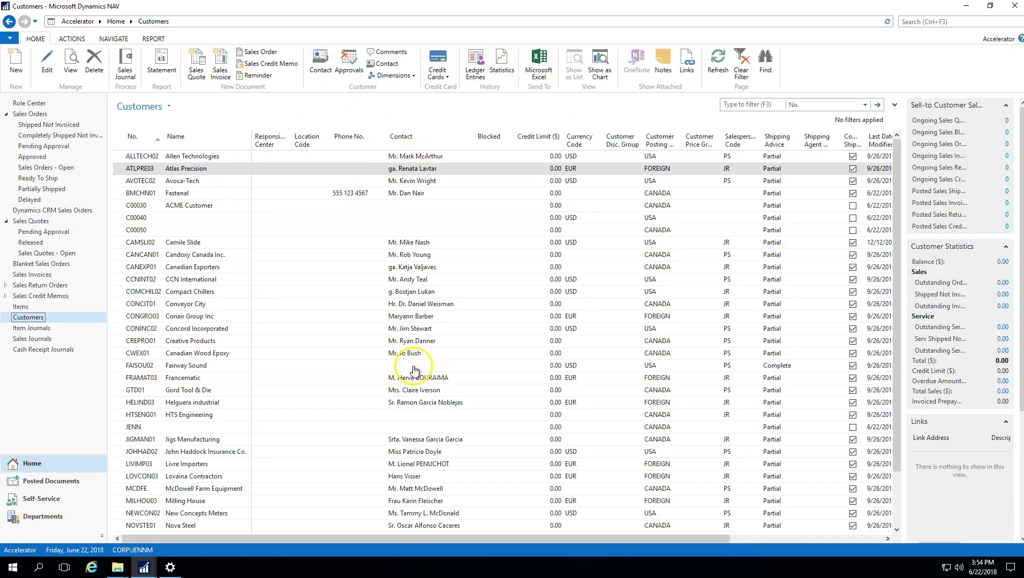
pyautogui.click(71, 39)
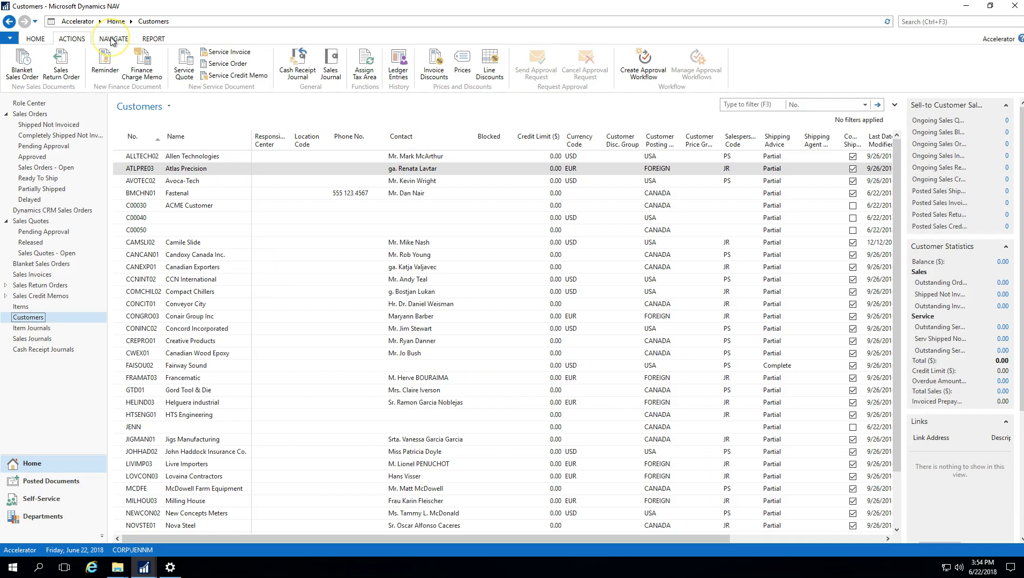
pyautogui.click(113, 41)
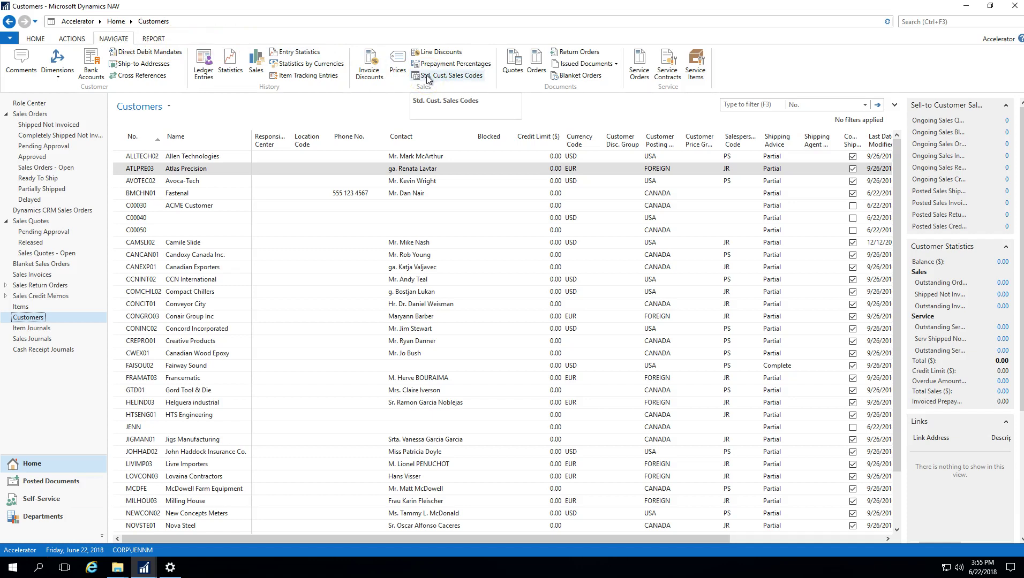
pyautogui.click(232, 172)
# Open Atlas Precision's customer card and then its Recurring Sales Lines
pyautogui.doubleClick(232, 170)
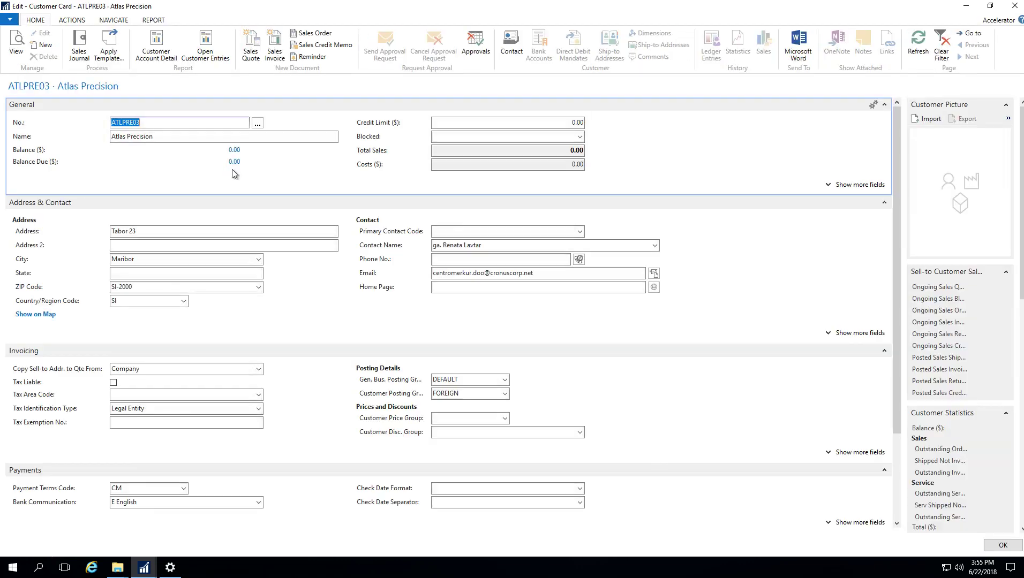
pyautogui.click(122, 21)
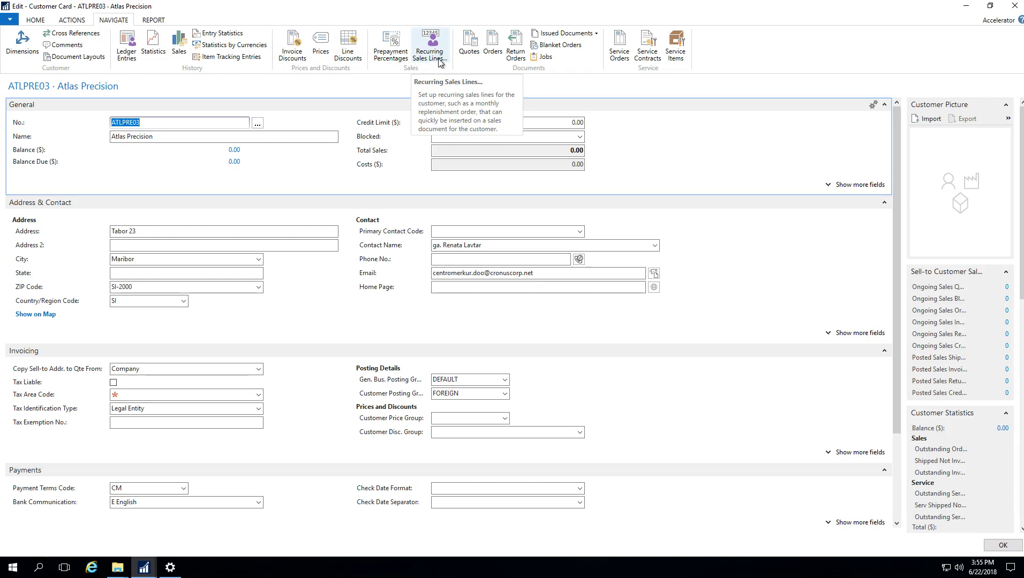
pyautogui.click(438, 63)
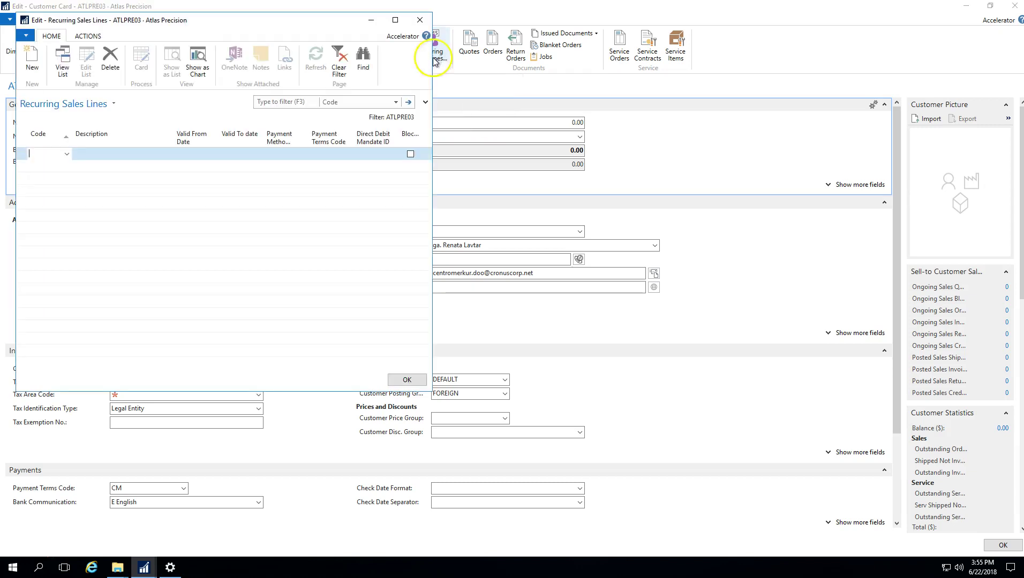
# Look up the standard sales codes in the recurring line's Code field to choose ACC
pyautogui.click(67, 154)
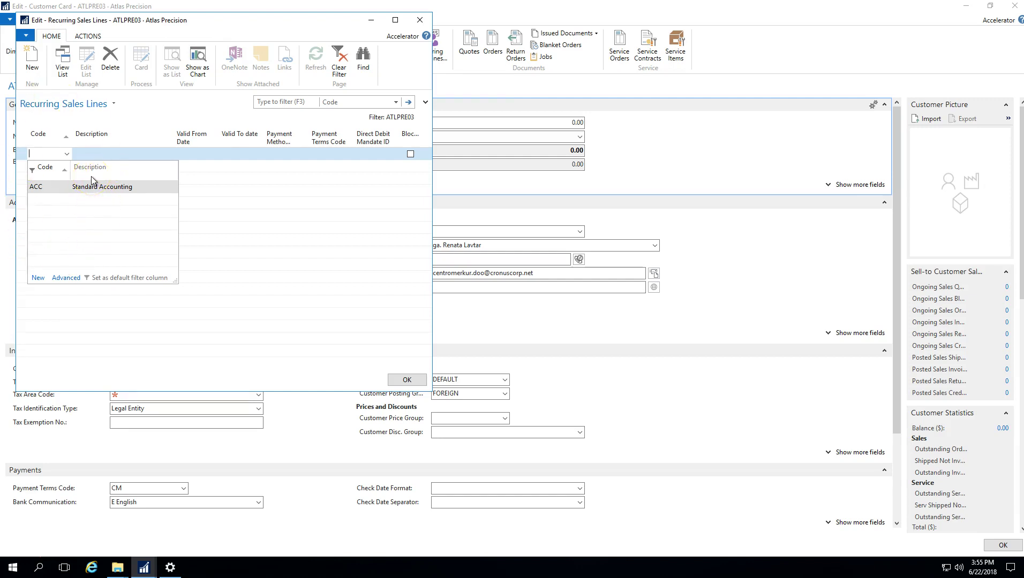
# Assign recurring code ACC to Atlas Precision and review its standard sales lines
pyautogui.click(77, 185)
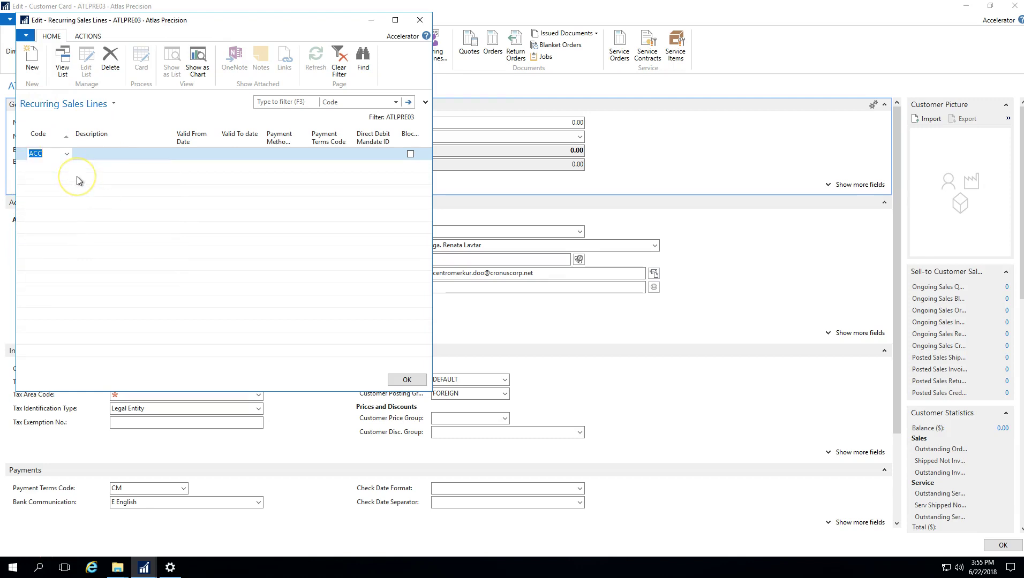
pyautogui.press('Tab')
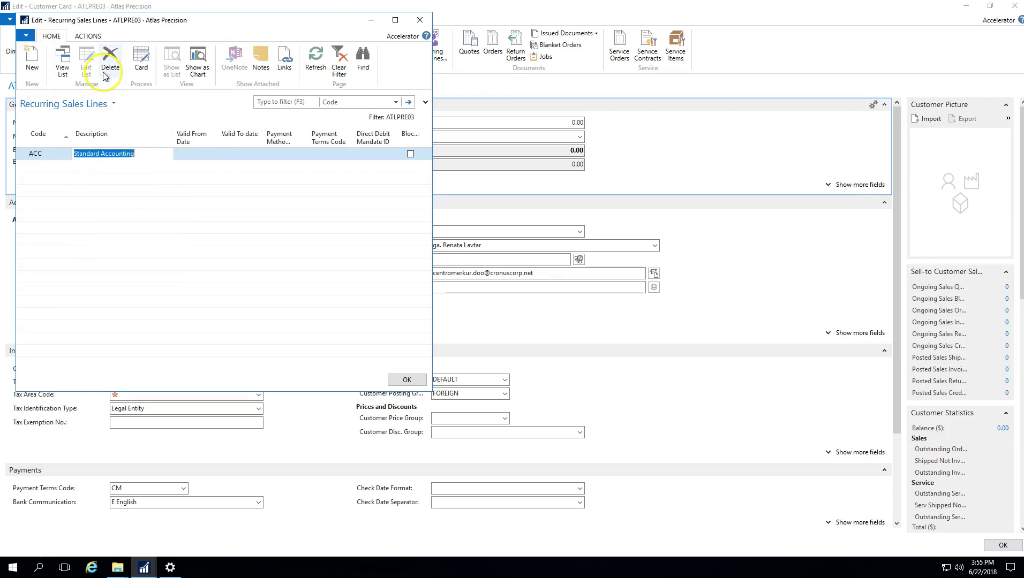
pyautogui.click(88, 36)
pyautogui.click(33, 58)
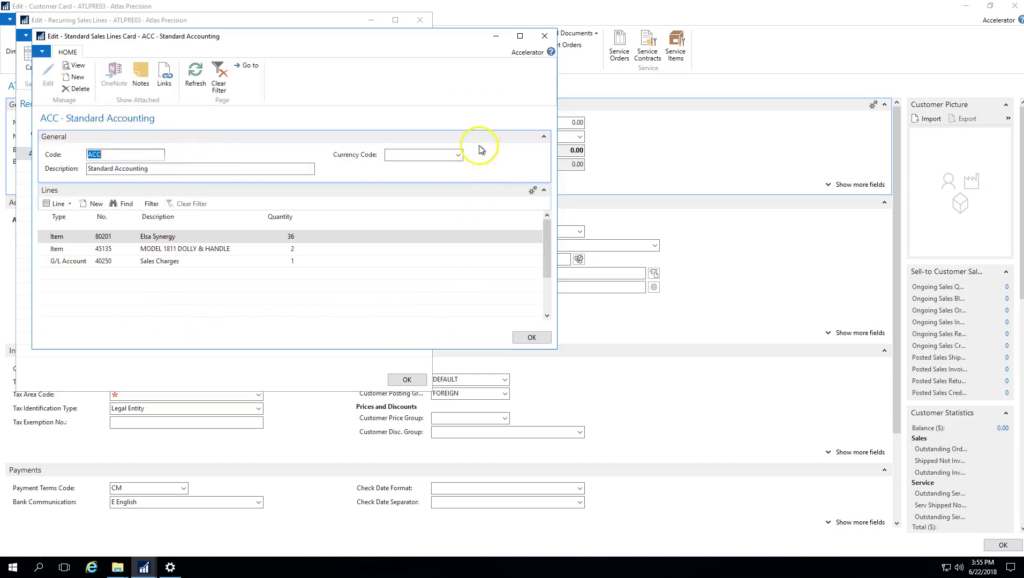
pyautogui.click(532, 338)
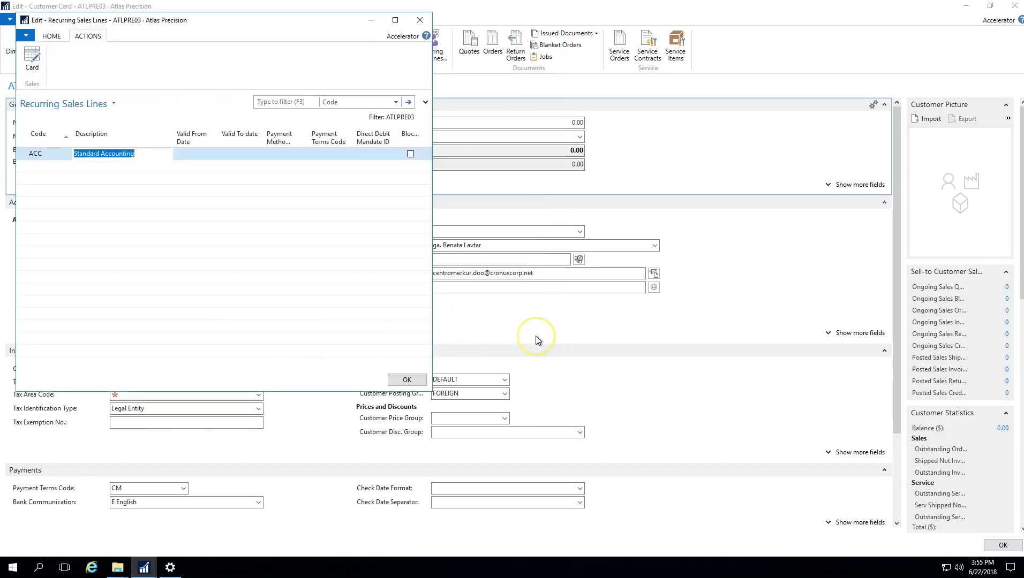
# Widen the Recurring Sales Lines window to see all columns and confirm the ACC assignment
pyautogui.press('Tab')
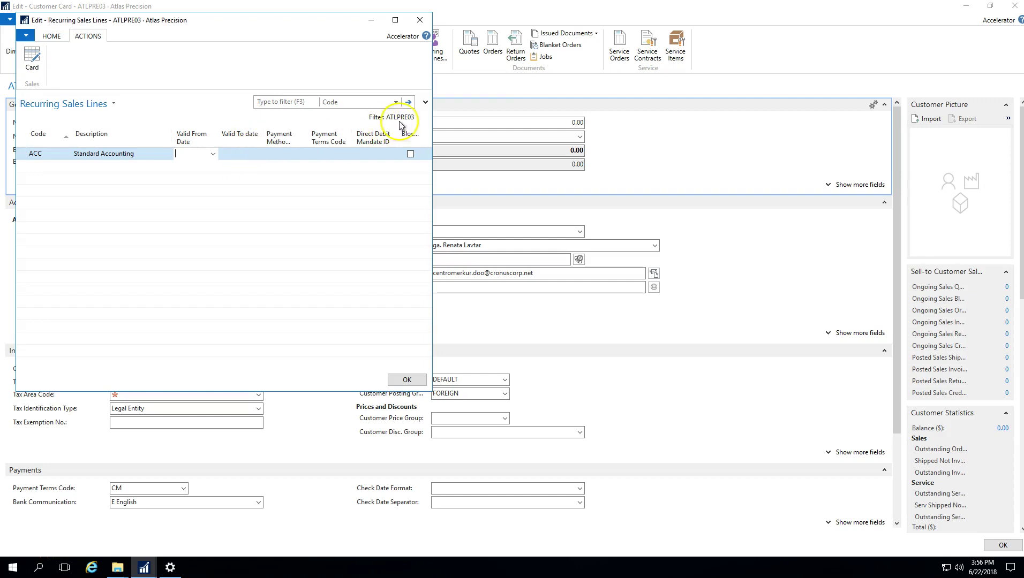
pyautogui.moveTo(432, 117); pyautogui.dragTo(717, 115)
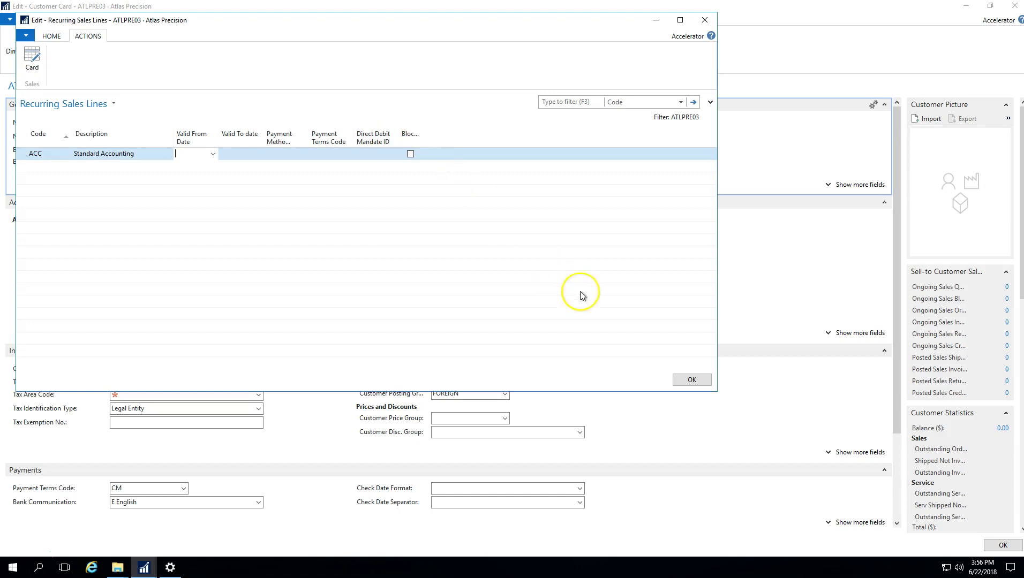
pyautogui.click(690, 379)
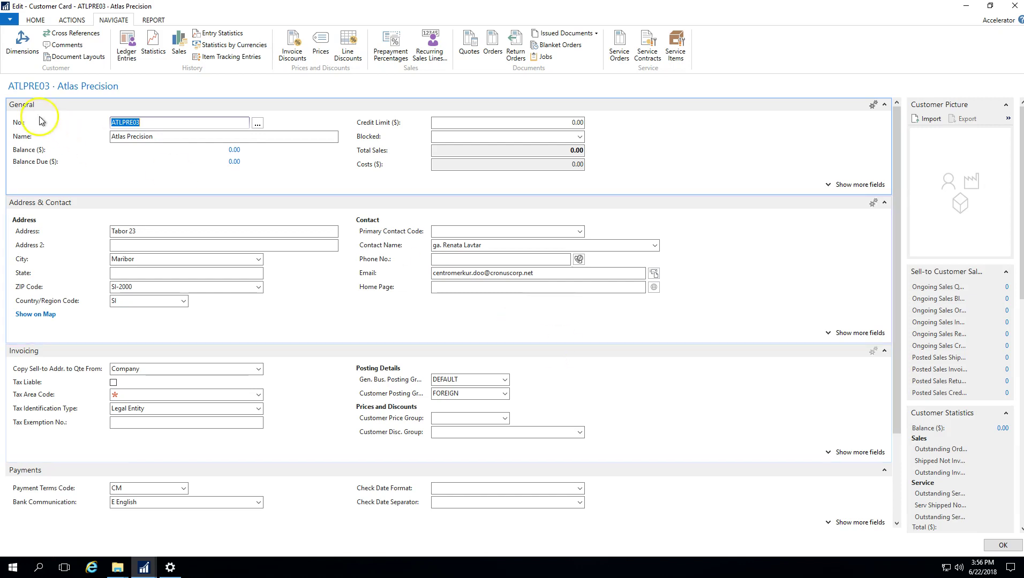
# Close the Atlas Precision customer card, returning to the Customers list
pyautogui.click(196, 134)
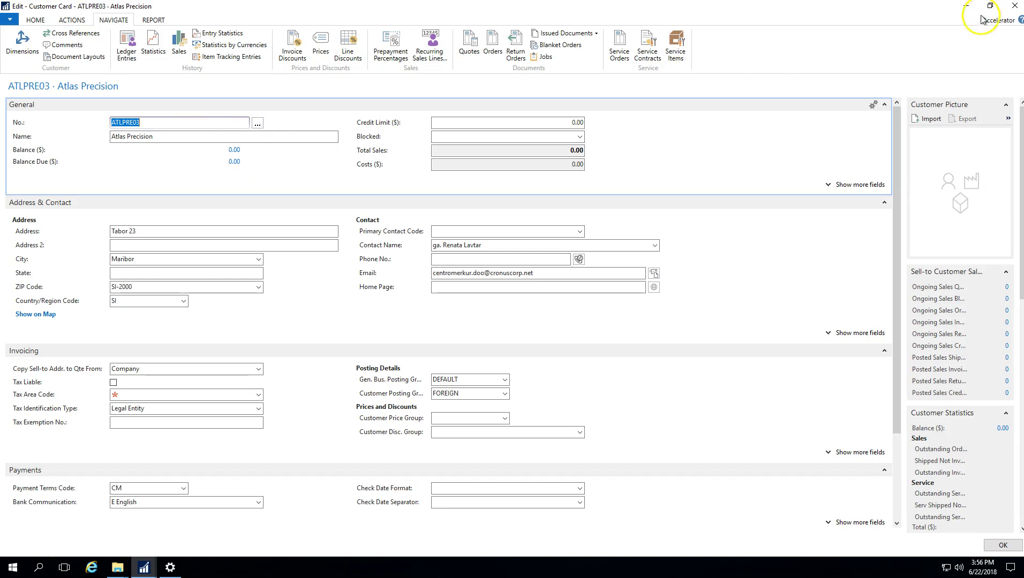
pyautogui.click(1014, 7)
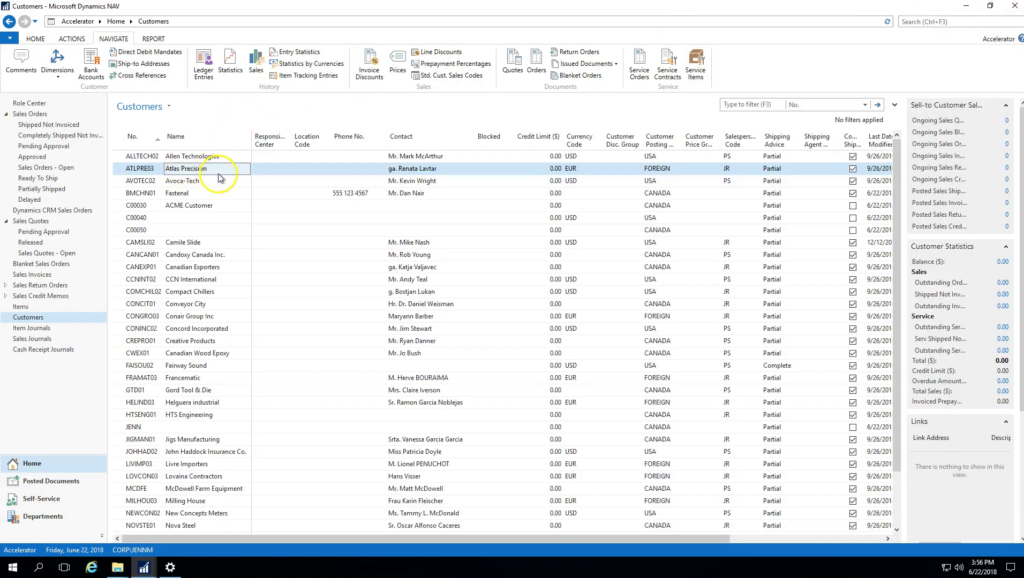
pyautogui.click(216, 256)
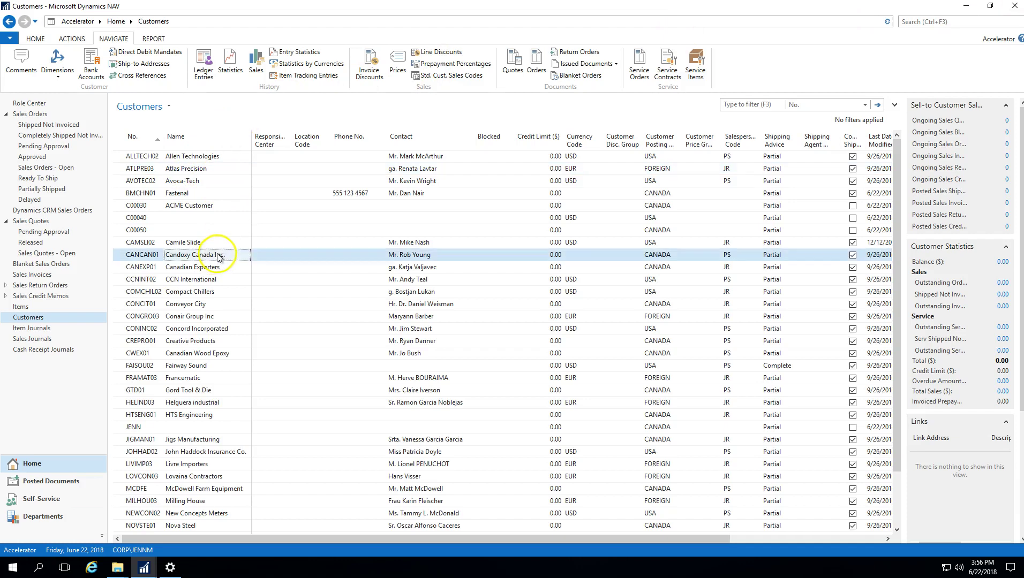
pyautogui.click(218, 366)
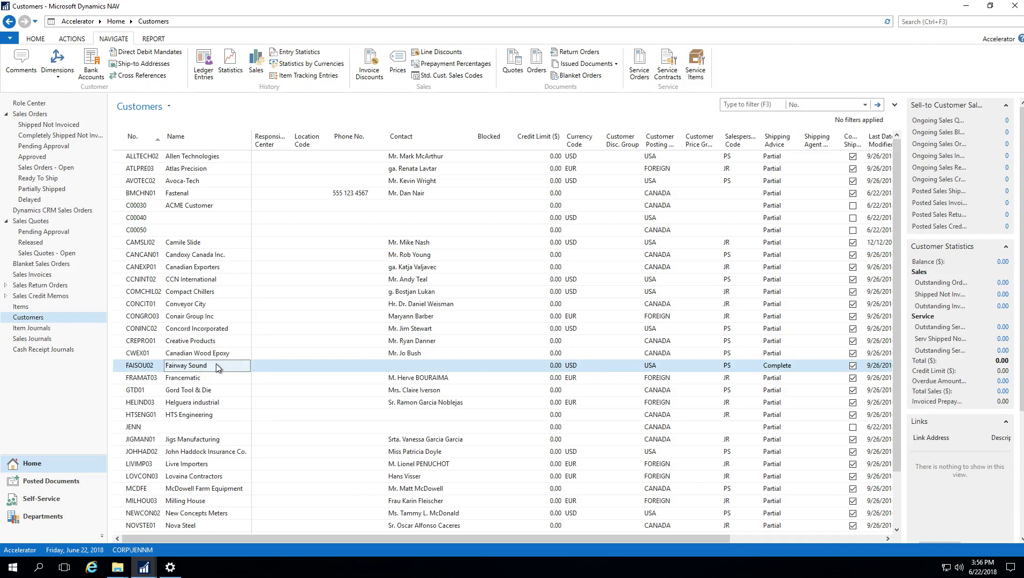
# Search for 'sales order' and open the Sales Orders list
pyautogui.click(927, 22)
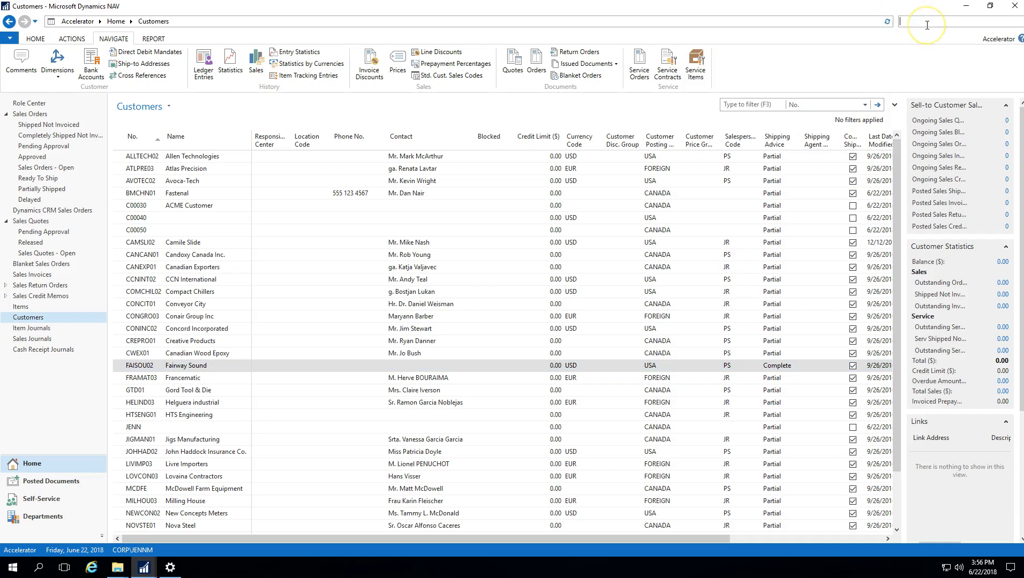
pyautogui.write('sales order')
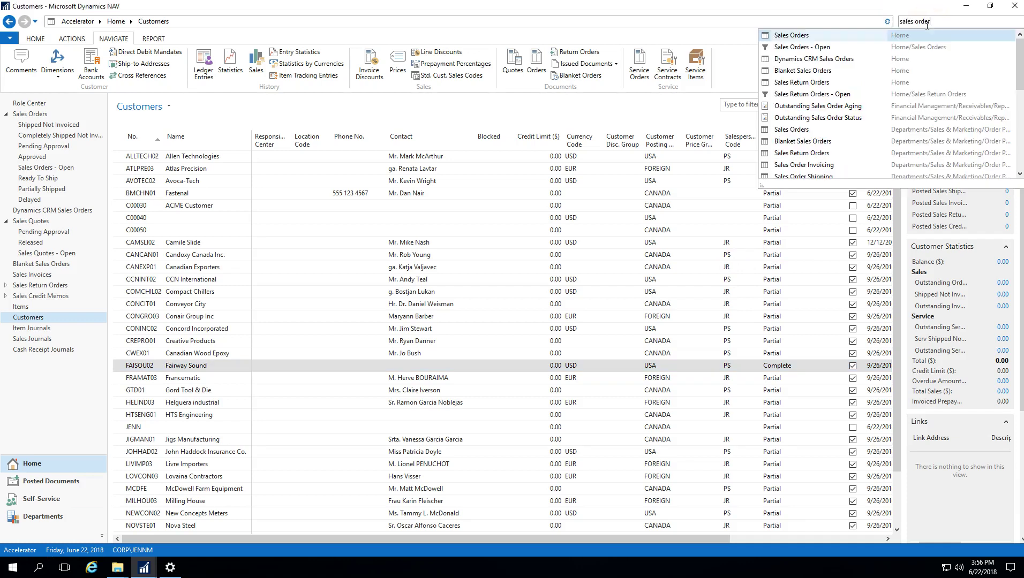
pyautogui.click(801, 36)
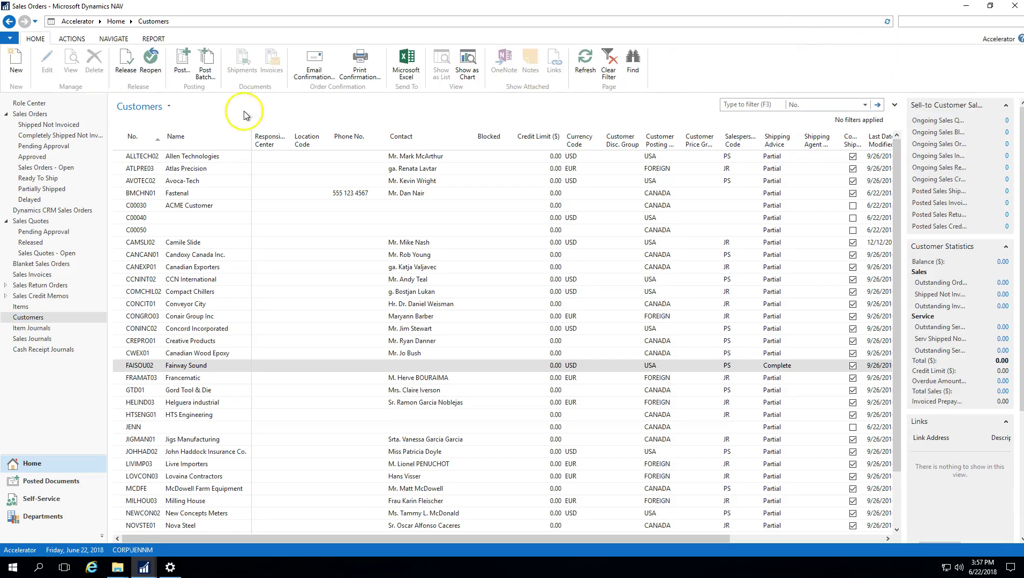
# Create new sales order 1006 with Atlas Precision as the customer
pyautogui.click(14, 64)
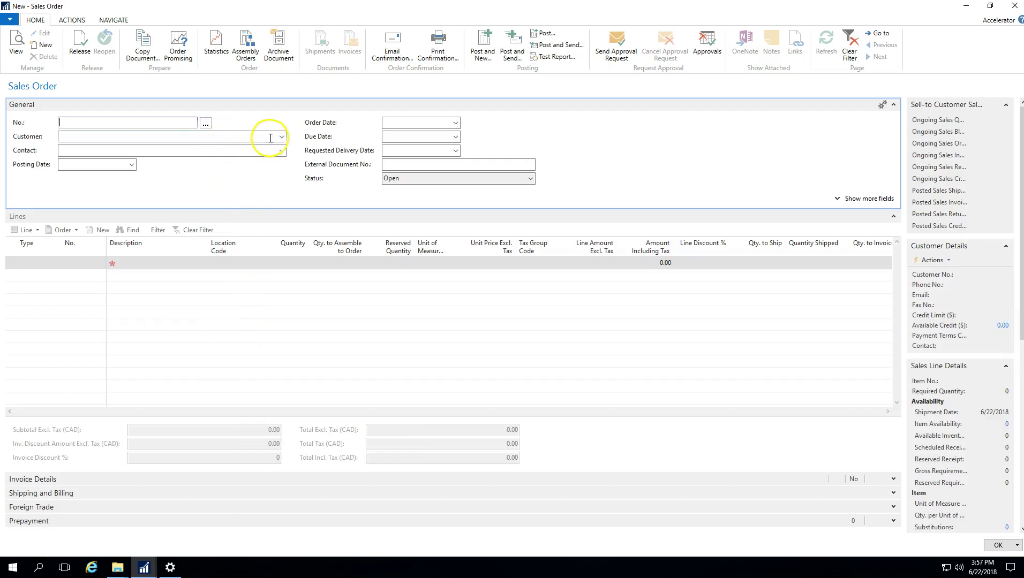
pyautogui.click(277, 137)
pyautogui.doubleClick(152, 189)
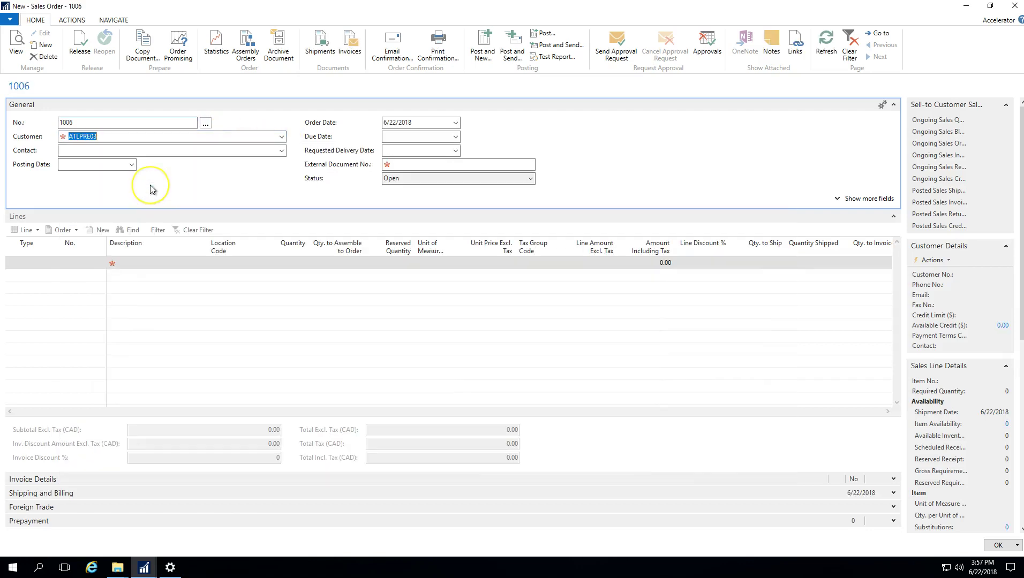
pyautogui.press('Tab')
pyautogui.press('Tab')
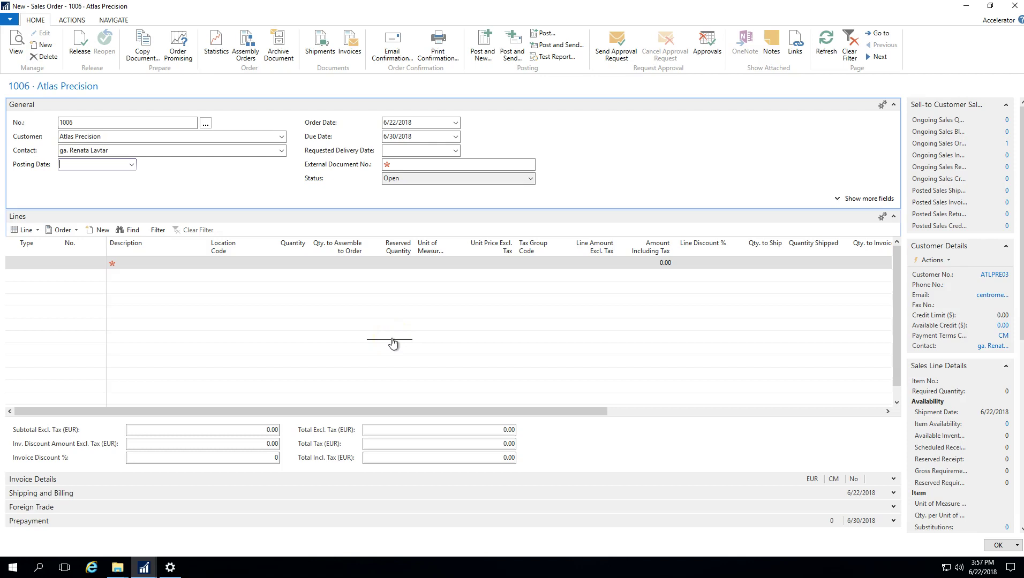
# Pull the ACC standard customer sales code lines into order 1006
pyautogui.click(74, 21)
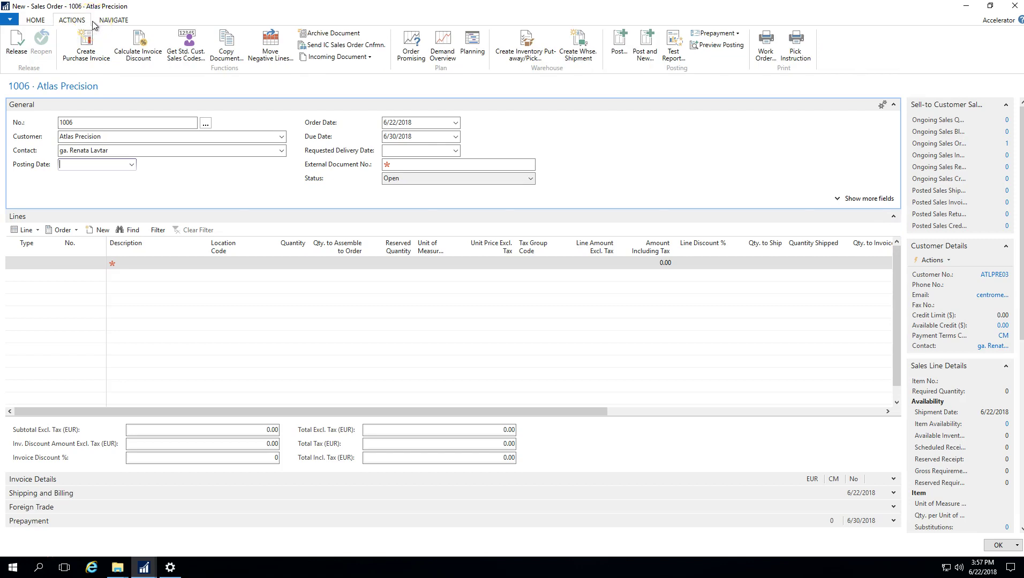
pyautogui.click(182, 58)
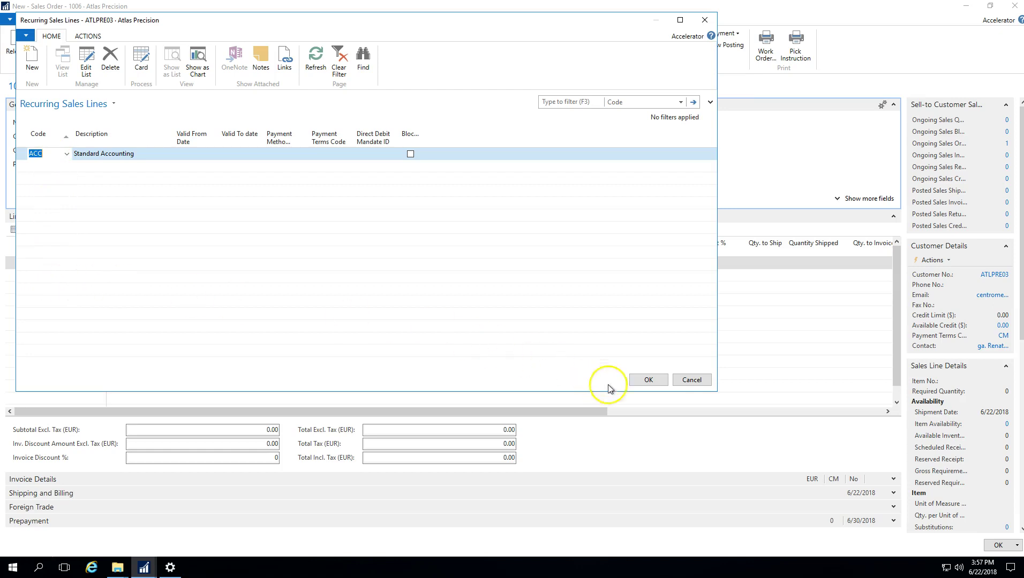
pyautogui.click(648, 381)
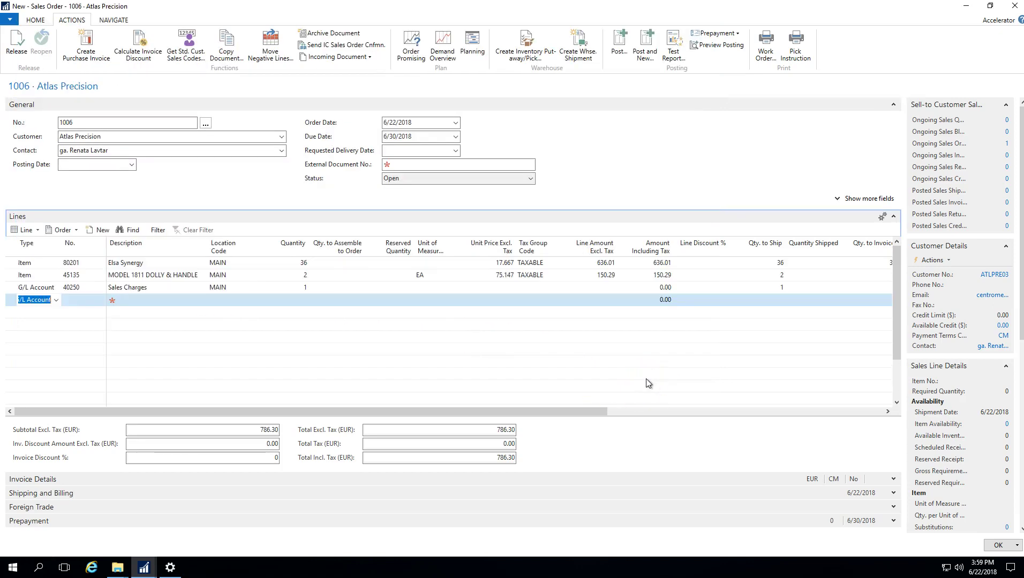
# Change the MODEL 1811 DOLLY & HANDLE line's quantity to 5
pyautogui.click(20, 263)
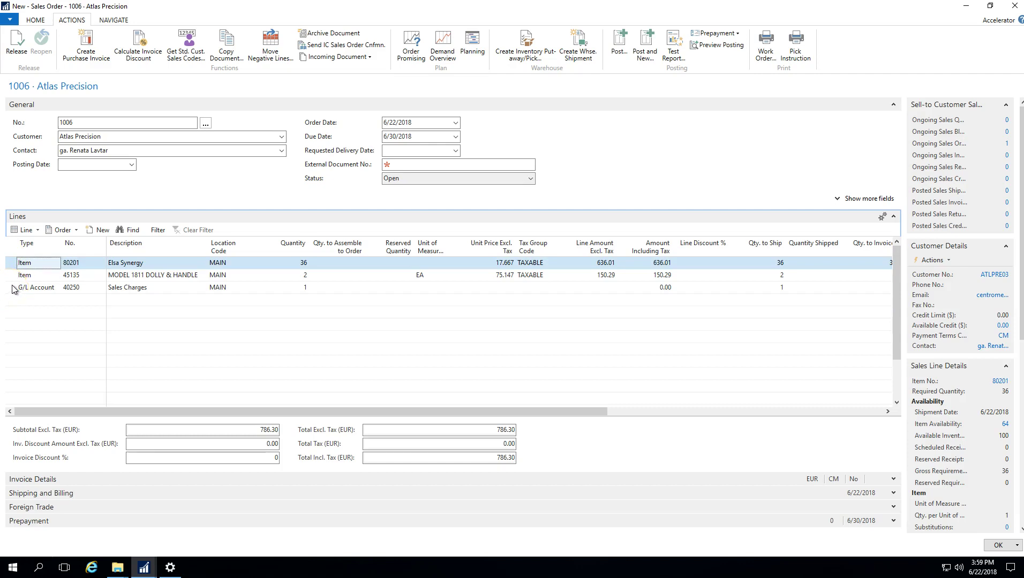
pyautogui.click(295, 264)
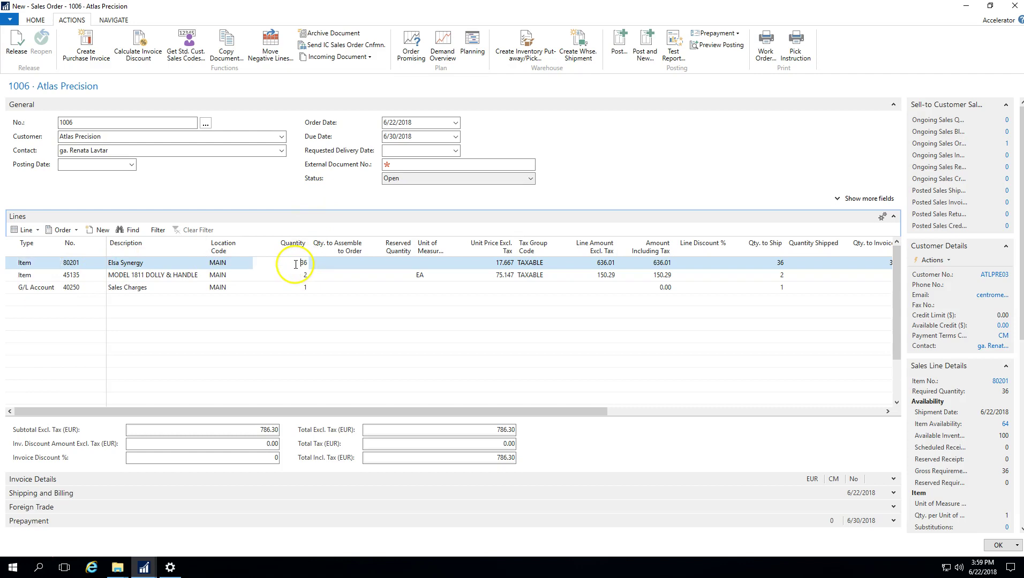
pyautogui.click(288, 275)
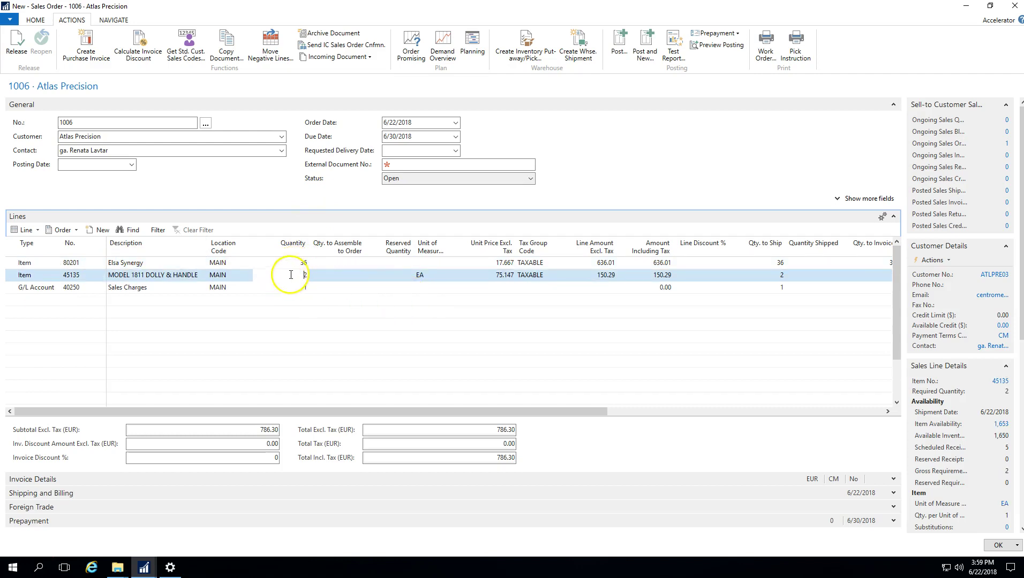
pyautogui.doubleClick(290, 274)
pyautogui.write('5')
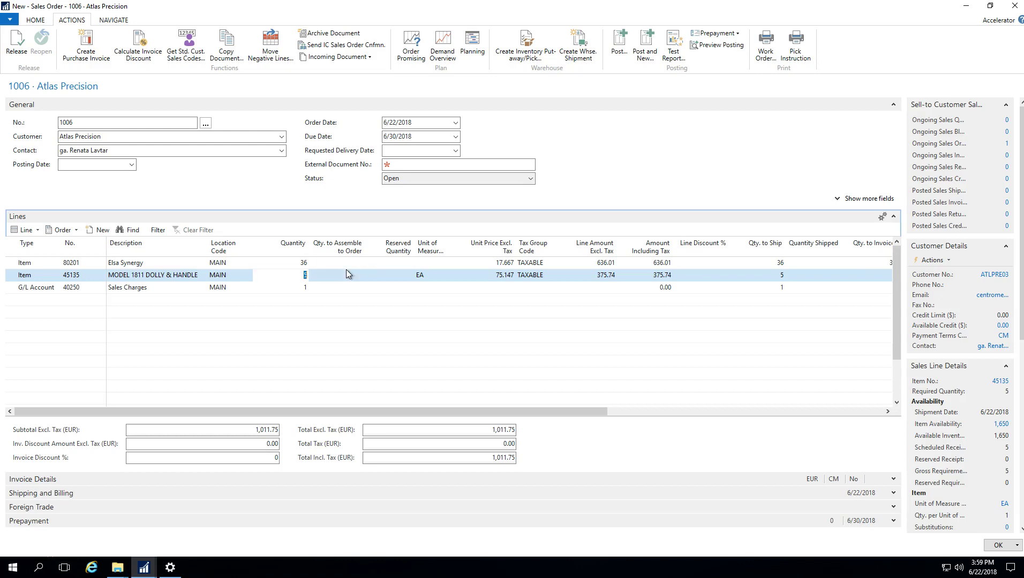
pyautogui.press('Down')
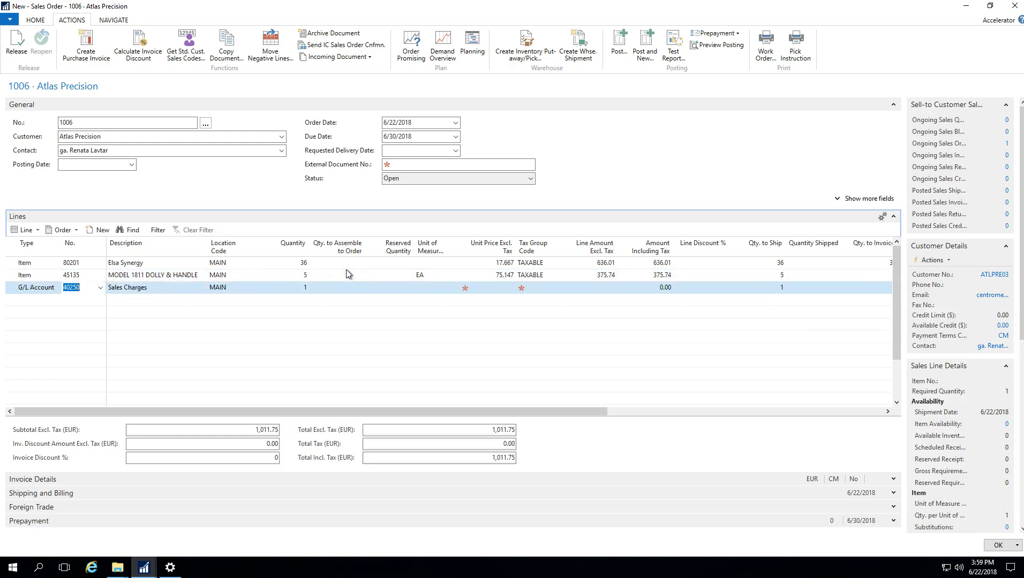
# Set the Sales Charges unit price to 250.00 with tax group TAXABLE
pyautogui.press('Tab')
pyautogui.press('Tab')
pyautogui.press('Tab')
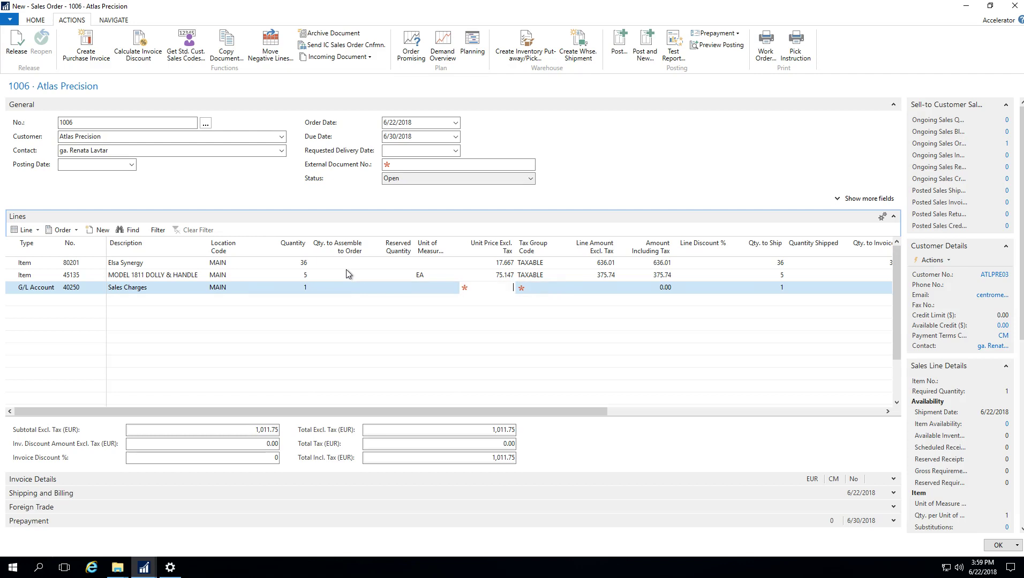
pyautogui.write('250.00')
pyautogui.press('Tab')
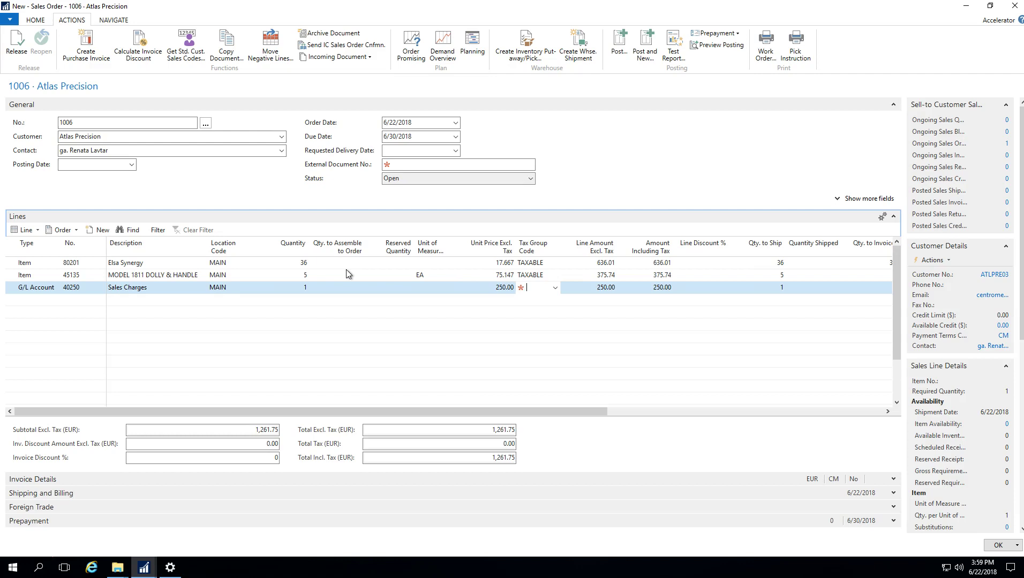
pyautogui.write('tax')
pyautogui.press('Tab')
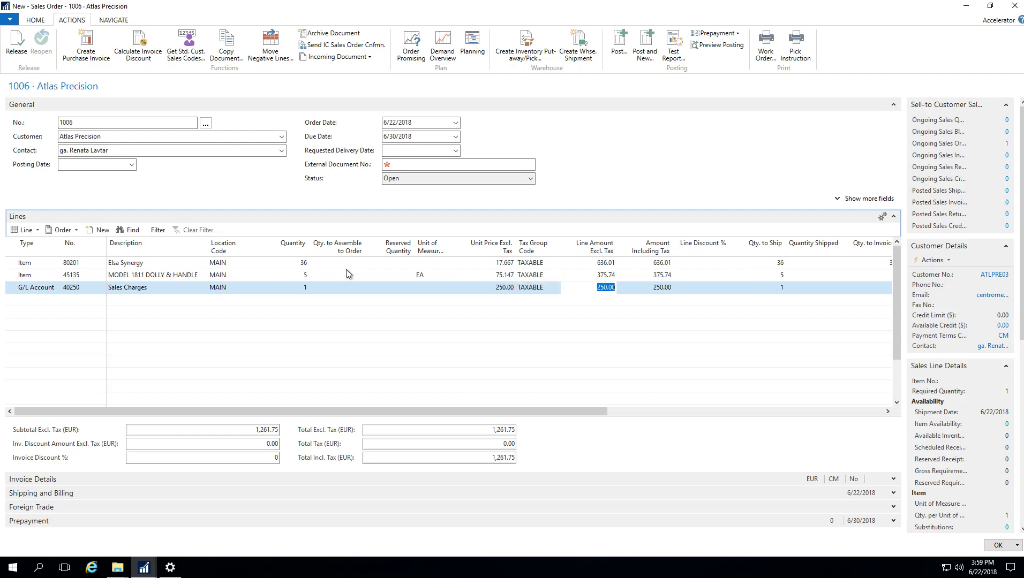